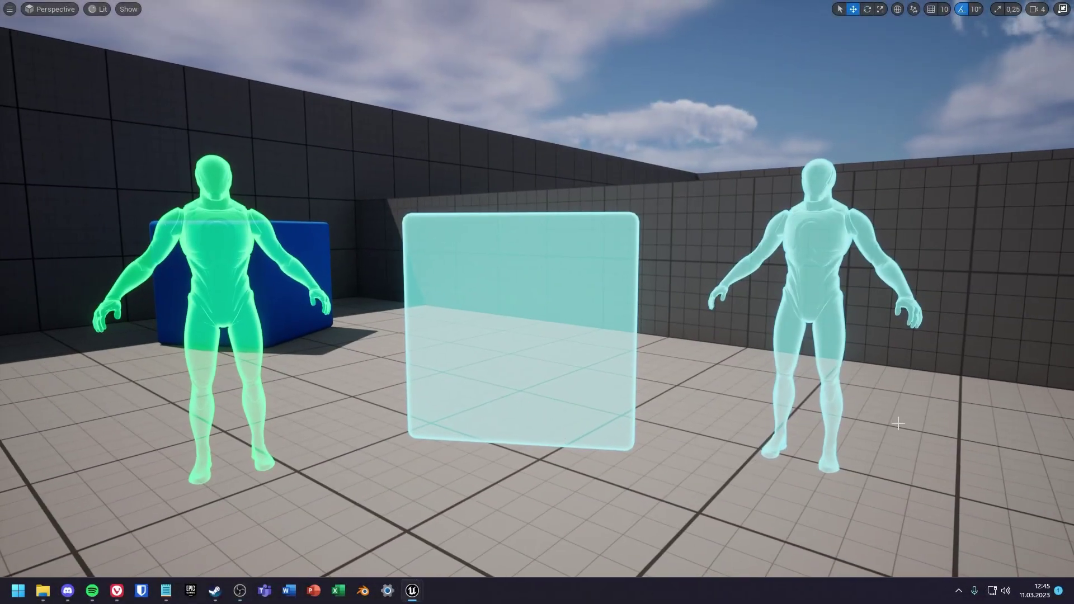
{"action": "key", "text": "d"}
{"action": "mouse_move", "coordinate": [934, 447]}
{"action": "right_mouse_down"}
{"action": "mouse_move", "coordinate": [738, 447]}
{"action": "mouse_move", "coordinate": [933, 447]}
{"action": "right_mouse_up"}
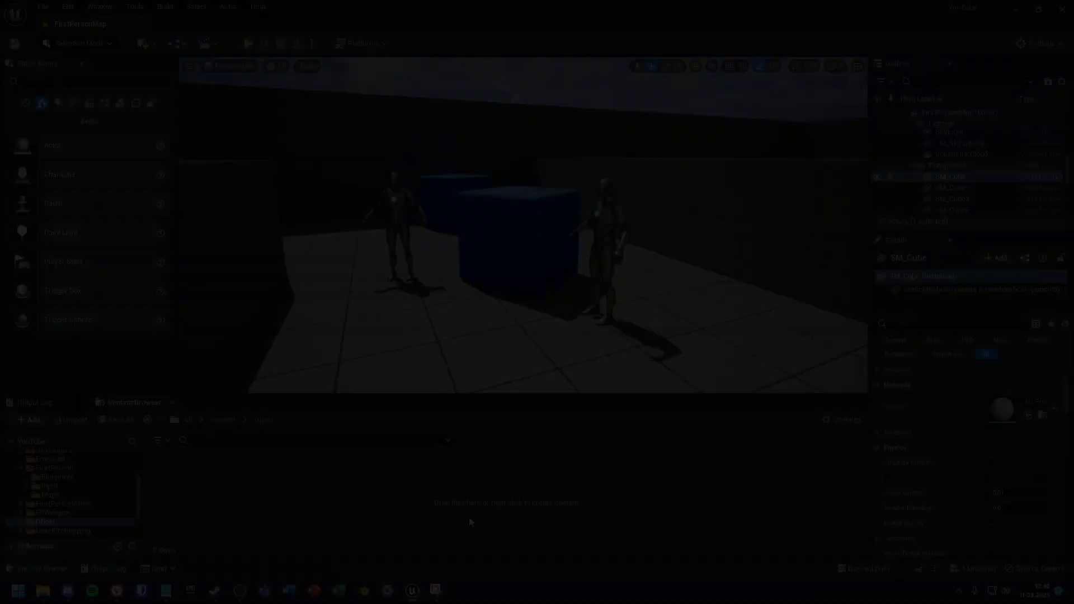
Create a material named M_HoloMaster in the Ghost folder and open it for editing.
{"action": "right_click", "coordinate": [469, 521]}
{"action": "left_click", "coordinate": [515, 254]}
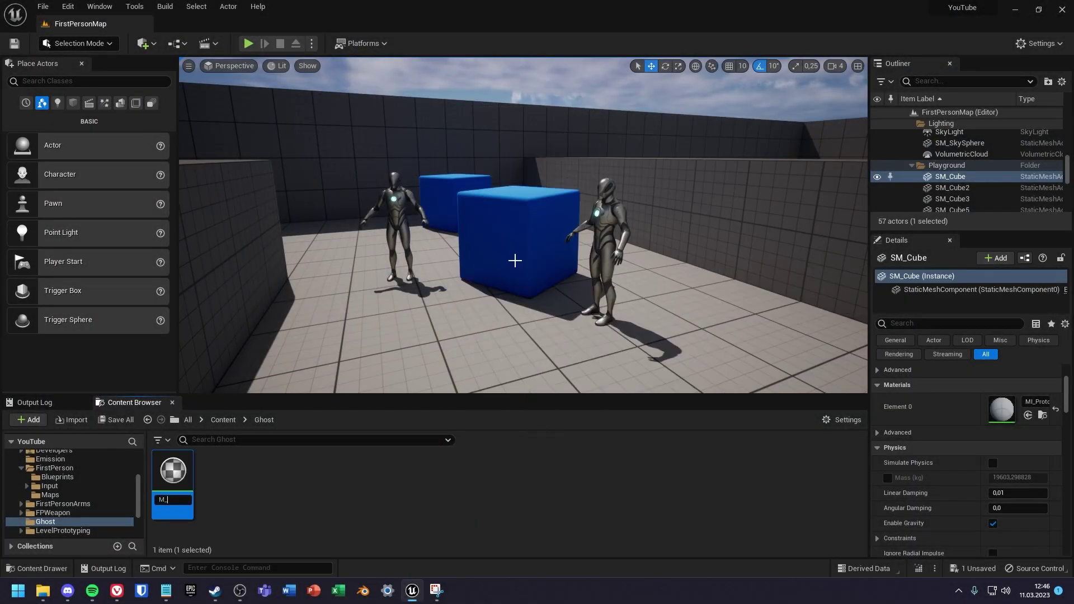
{"action": "type", "text": "M_HoloMaster"}
{"action": "key", "text": "Return"}
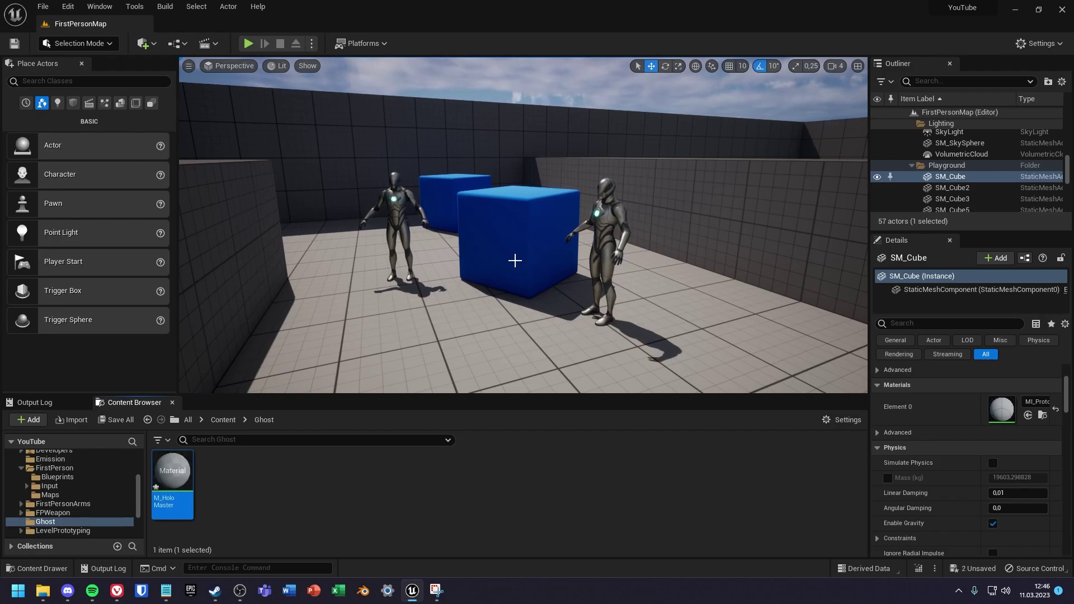
{"action": "double_click", "coordinate": [173, 475]}
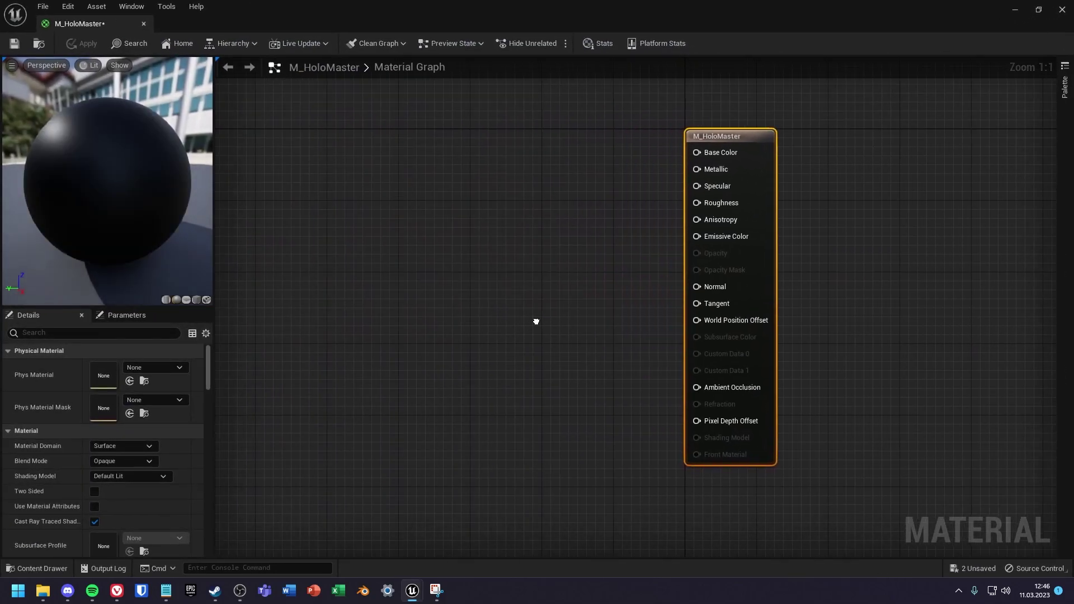
Set the material's blend mode to Translucent and its shading model to Unlit.
{"action": "left_click", "coordinate": [129, 458]}
{"action": "left_click", "coordinate": [128, 491]}
{"action": "left_click", "coordinate": [125, 476]}
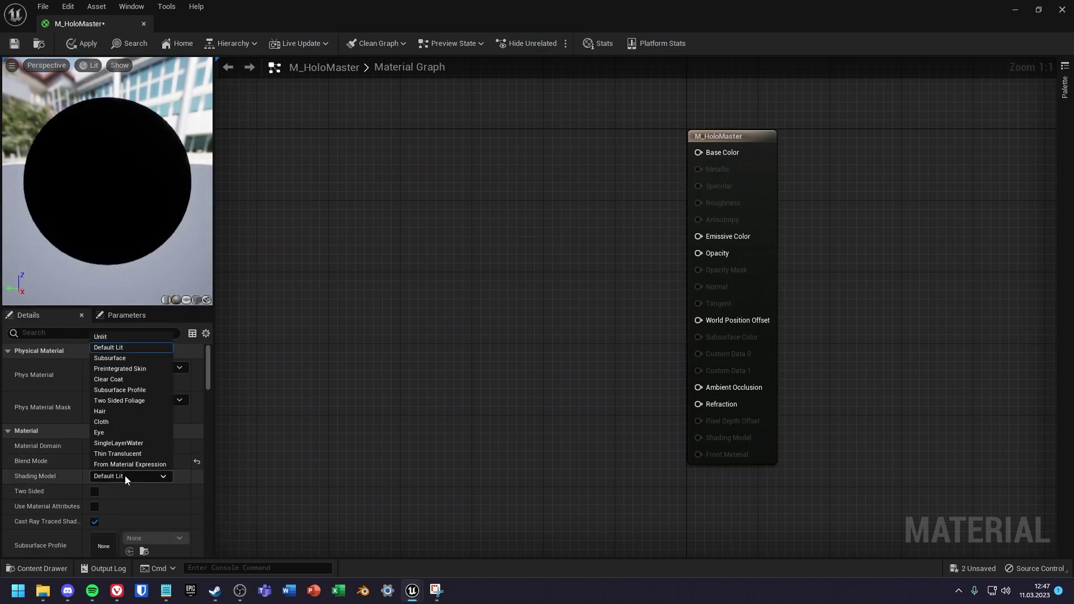
{"action": "left_click", "coordinate": [112, 338]}
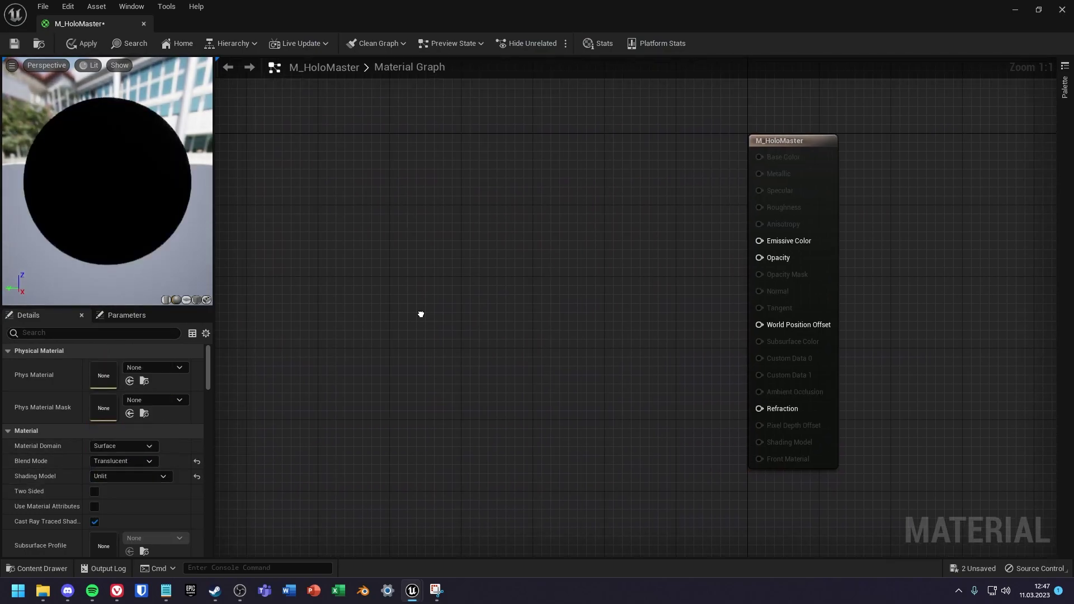
Add a VectorParameter node to the material graph and name it InnerColor.
{"action": "right_click", "coordinate": [523, 292]}
{"action": "type", "text": "vectorpa"}
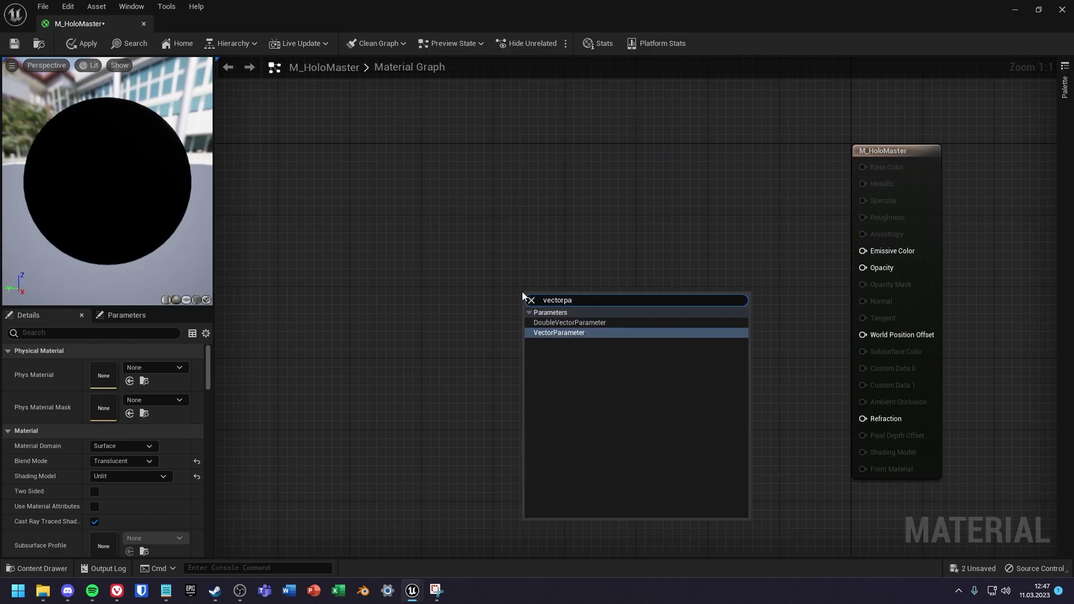
{"action": "key", "text": "Return"}
{"action": "left_click", "coordinate": [615, 330]}
{"action": "right_click_drag", "start_coordinate": [697, 324], "coordinate": [629, 313]}
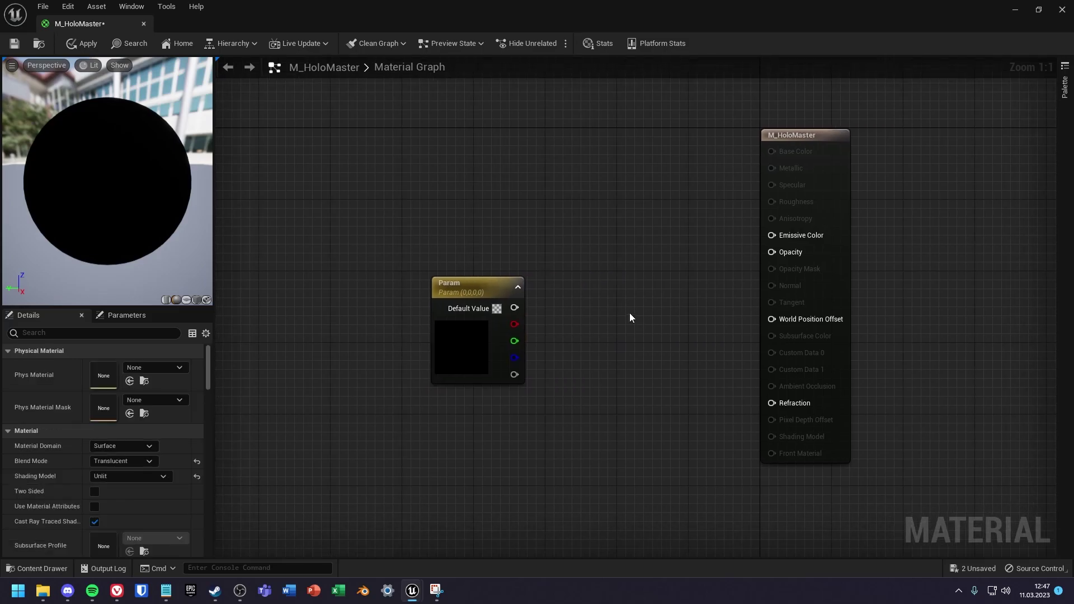
{"action": "left_click", "coordinate": [467, 286]}
{"action": "type", "text": "InnerColor"}
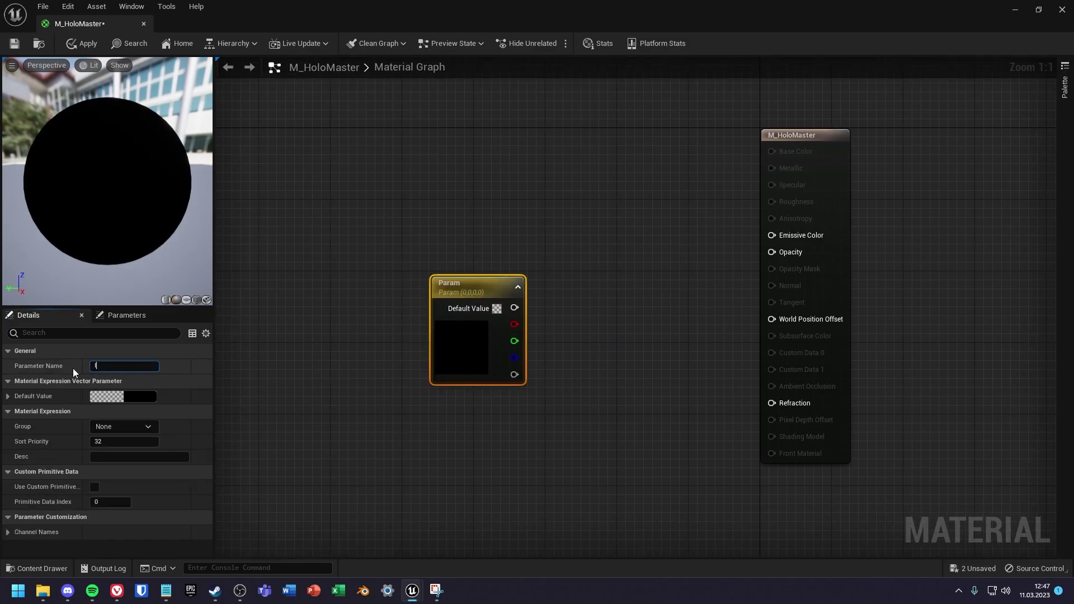
{"action": "key", "text": "Return"}
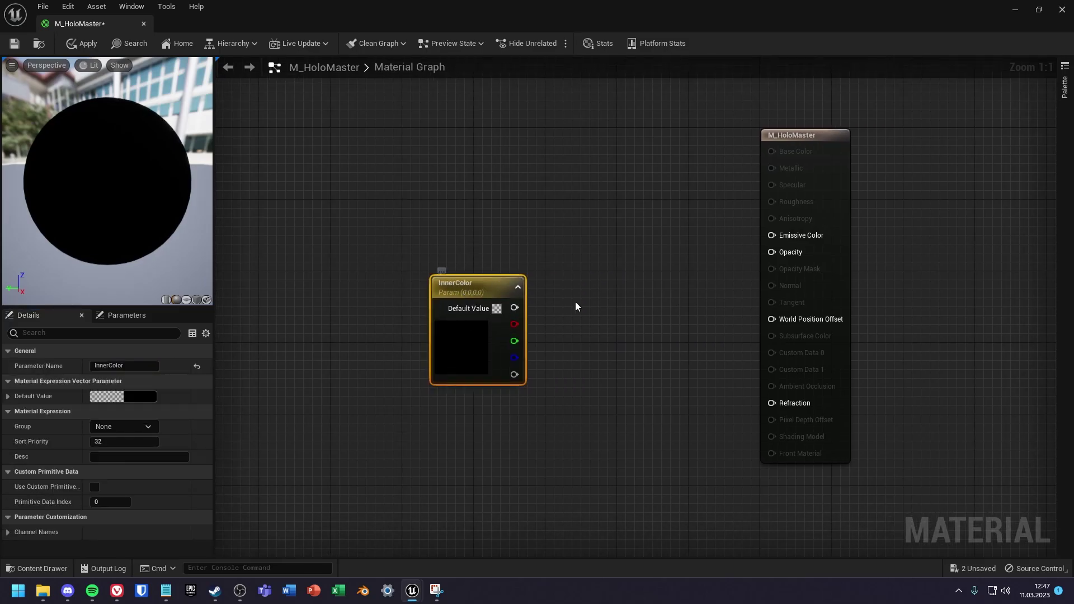
Duplicate the InnerColor parameter, place the copy directly below it and rename it OuterColor.
{"action": "key", "text": "ctrl+d"}
{"action": "left_click_drag", "start_coordinate": [565, 230], "coordinate": [467, 405]}
{"action": "left_click", "coordinate": [112, 366]}
{"action": "type", "text": "OuterColor"}
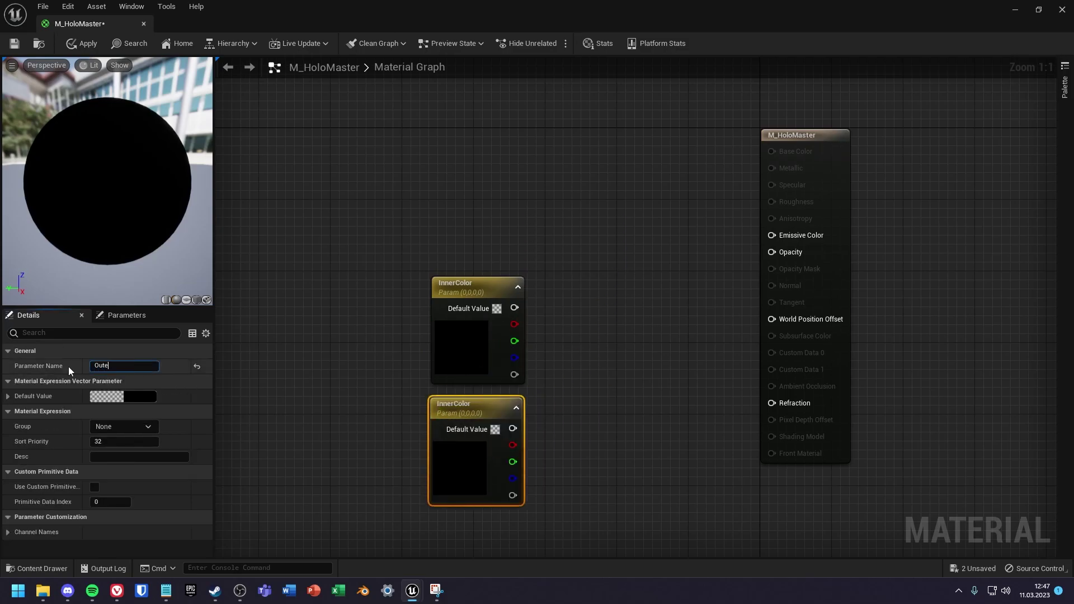
{"action": "key", "text": "Return"}
Move the InnerColor and OuterColor nodes together farther away from the material output node.
{"action": "left_click", "coordinate": [481, 209]}
{"action": "left_click_drag", "start_coordinate": [422, 184], "coordinate": [548, 436]}
{"action": "left_click_drag", "start_coordinate": [486, 409], "coordinate": [362, 256]}
{"action": "left_click", "coordinate": [419, 235]}
Set InnerColor's default value to white with an alpha of 1.
{"action": "left_click", "coordinate": [341, 218]}
{"action": "left_click", "coordinate": [147, 397]}
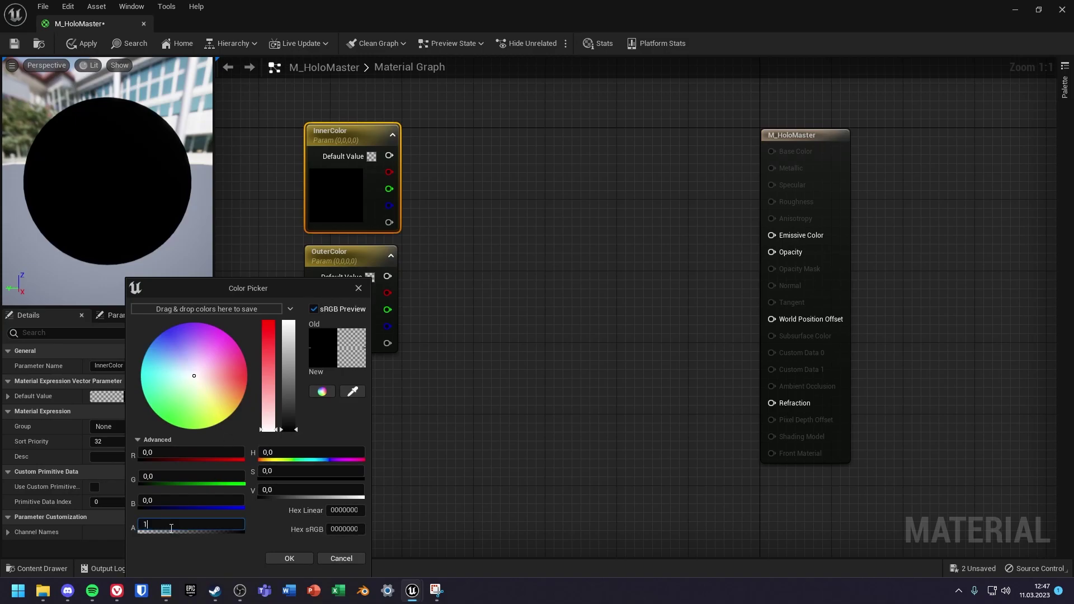
{"action": "key", "text": "Return"}
{"action": "left_click_drag", "start_coordinate": [288, 420], "coordinate": [290, 316]}
{"action": "left_click", "coordinate": [290, 558]}
Set OuterColor's default value to white with an alpha of 1.
{"action": "left_click", "coordinate": [338, 254]}
{"action": "left_click", "coordinate": [114, 400]}
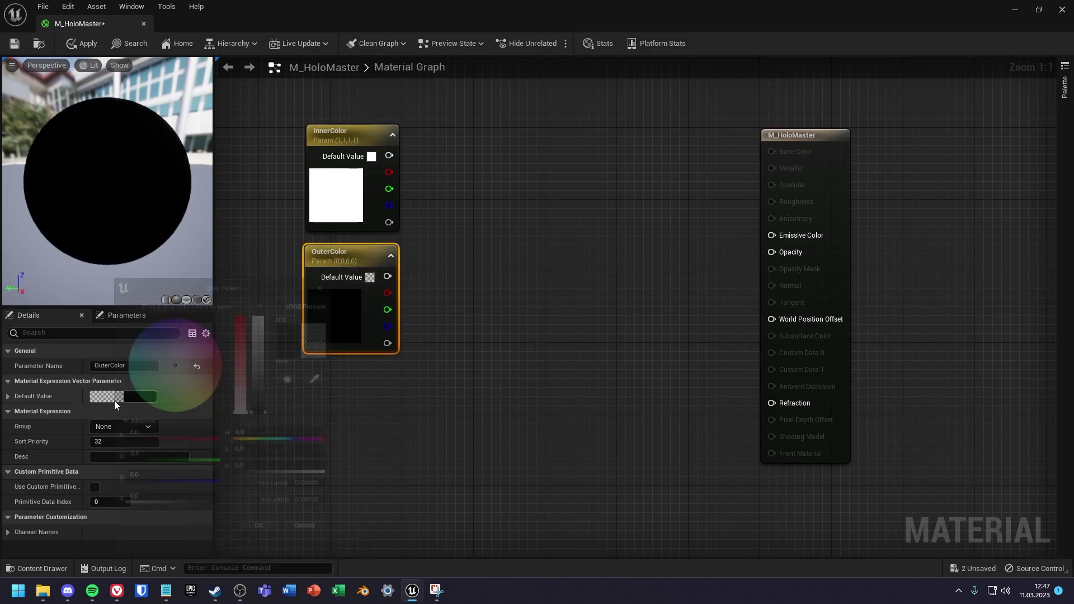
{"action": "left_click", "coordinate": [138, 525]}
{"action": "type", "text": "1"}
{"action": "left_click", "coordinate": [263, 561]}
{"action": "left_click", "coordinate": [136, 399]}
{"action": "left_click_drag", "start_coordinate": [300, 342], "coordinate": [300, 318]}
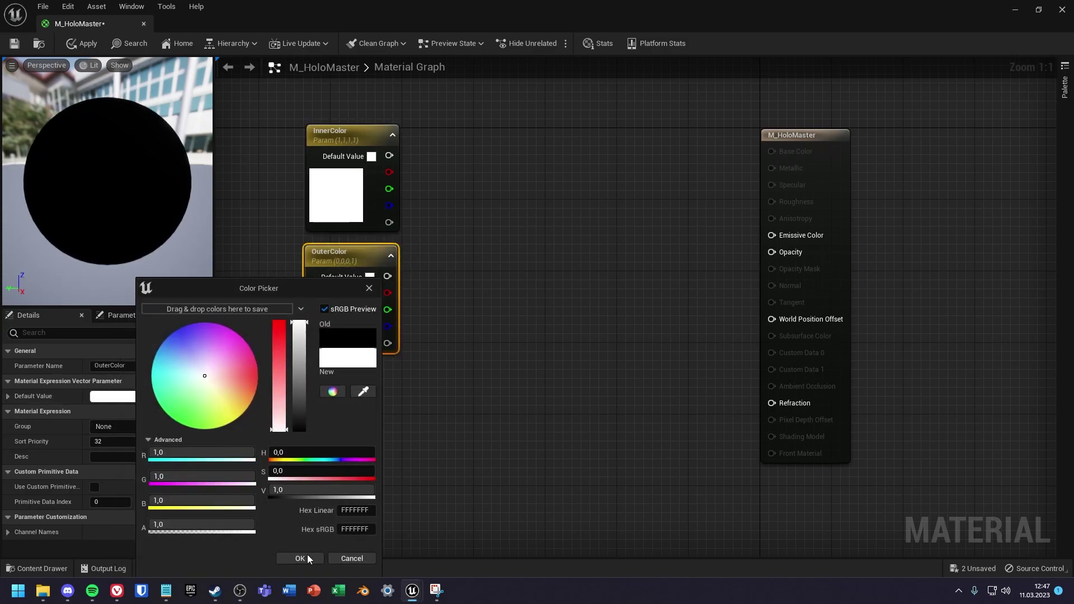
{"action": "left_click", "coordinate": [300, 558]}
{"action": "left_click", "coordinate": [457, 403]}
Add a scalar parameter node to the graph and name it InnerOpacityMult.
{"action": "right_click", "coordinate": [456, 350]}
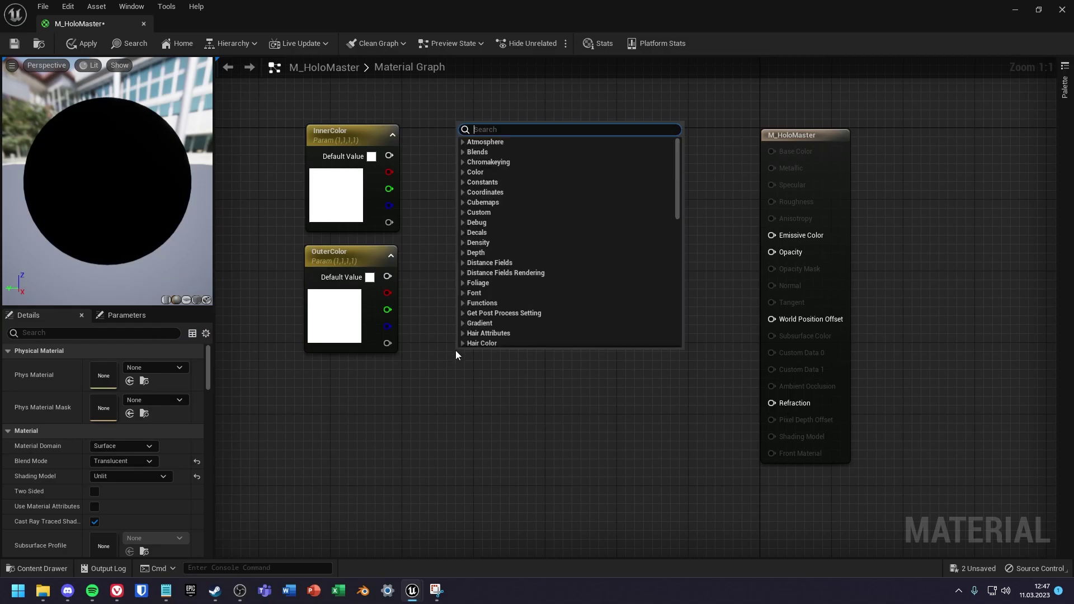
{"action": "type", "text": "scala"}
{"action": "key", "text": "Return"}
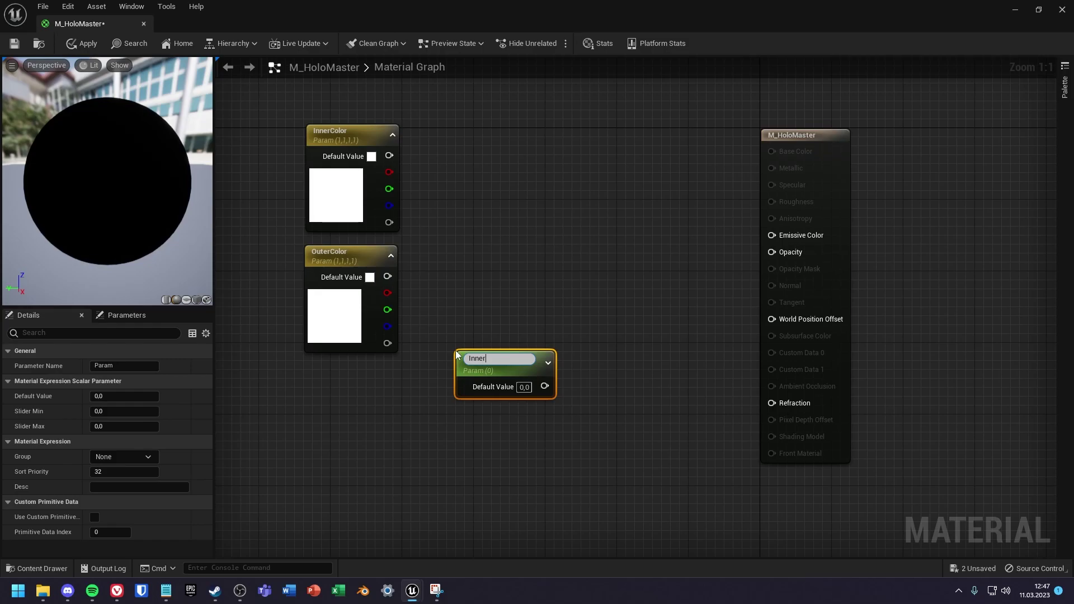
{"action": "type", "text": "InnerOpacityMult"}
{"action": "key", "text": "Return"}
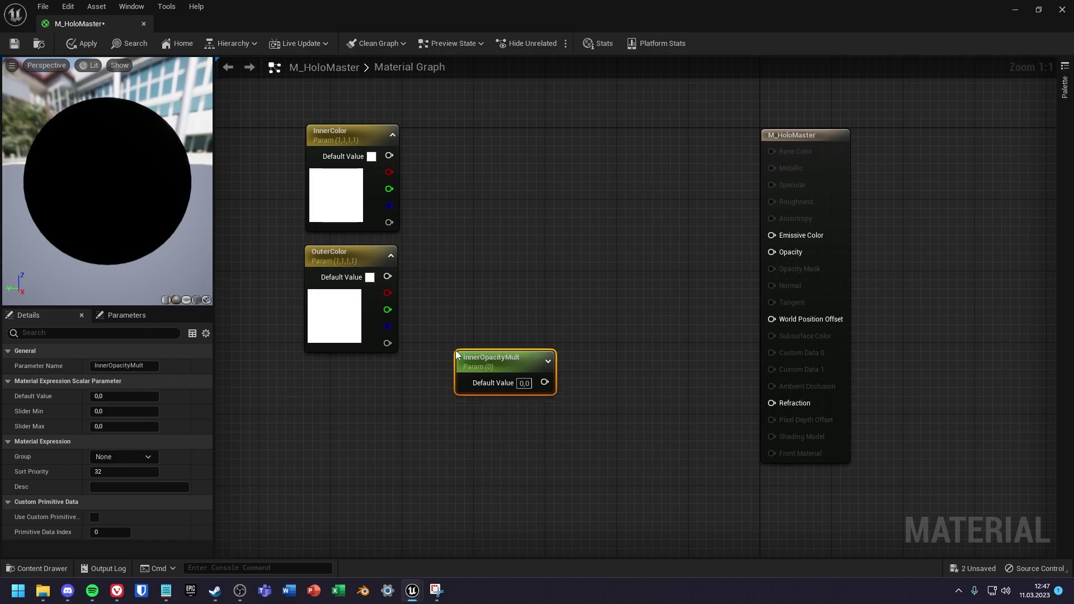
{"action": "left_click", "coordinate": [546, 408]}
Duplicate the InnerOpacityMult parameter, place the copy below it and rename it OuterOpacityMult.
{"action": "left_click", "coordinate": [520, 372]}
{"action": "key", "text": "ctrl+d"}
{"action": "left_click_drag", "start_coordinate": [571, 448], "coordinate": [503, 419]}
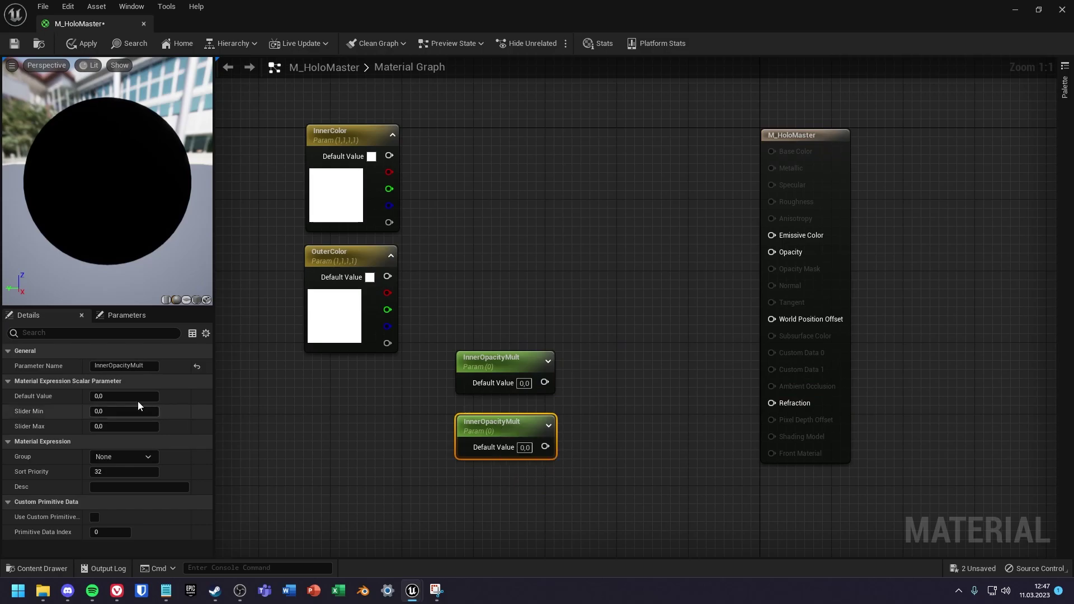
{"action": "left_click", "coordinate": [147, 366]}
{"action": "type", "text": "O"}
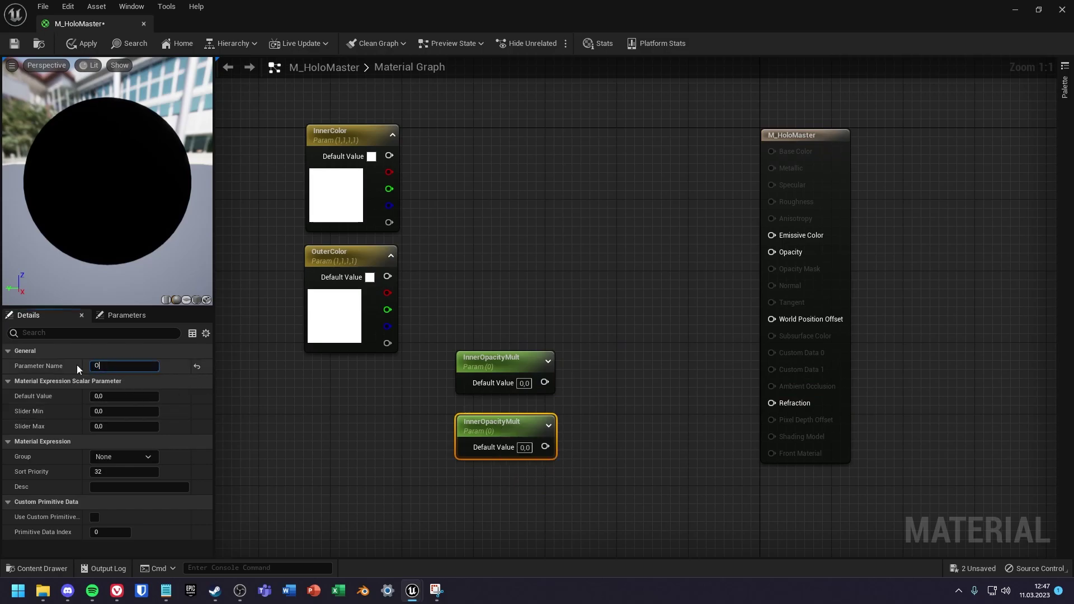
{"action": "type", "text": "uterOpacityMult"}
{"action": "key", "text": "Return"}
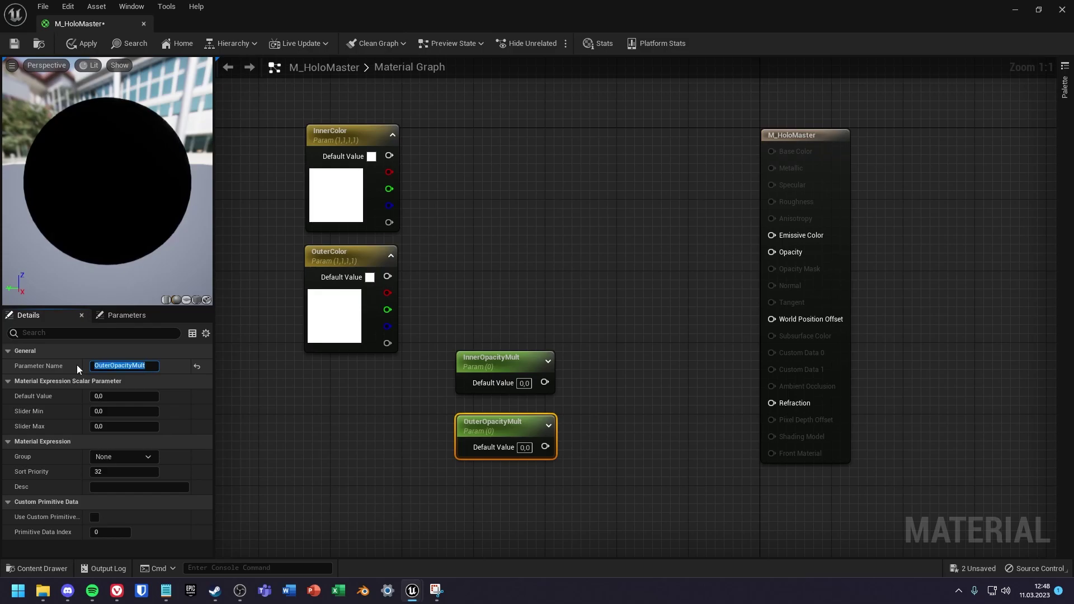
{"action": "left_click", "coordinate": [516, 297]}
Arrange the parameters so InnerOpacityMult sits beneath InnerColor and OuterOpacityMult sits beneath OuterColor.
{"action": "left_click_drag", "start_coordinate": [347, 257], "coordinate": [347, 311]}
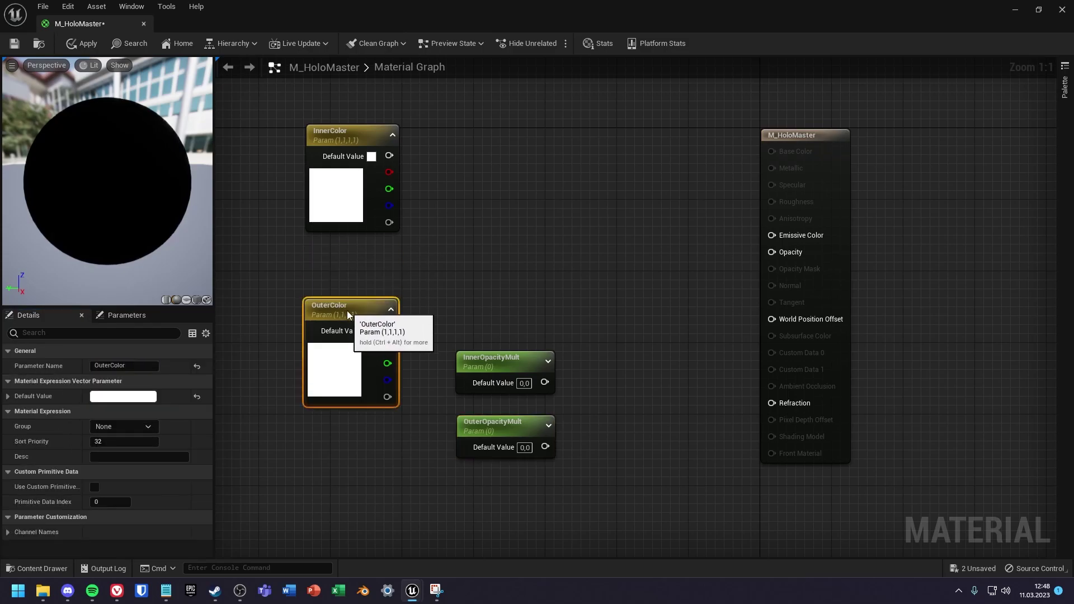
{"action": "left_click_drag", "start_coordinate": [495, 367], "coordinate": [344, 258]}
{"action": "left_click_drag", "start_coordinate": [358, 321], "coordinate": [358, 363]}
{"action": "left_click_drag", "start_coordinate": [509, 422], "coordinate": [355, 465]}
{"action": "left_click", "coordinate": [472, 303]}
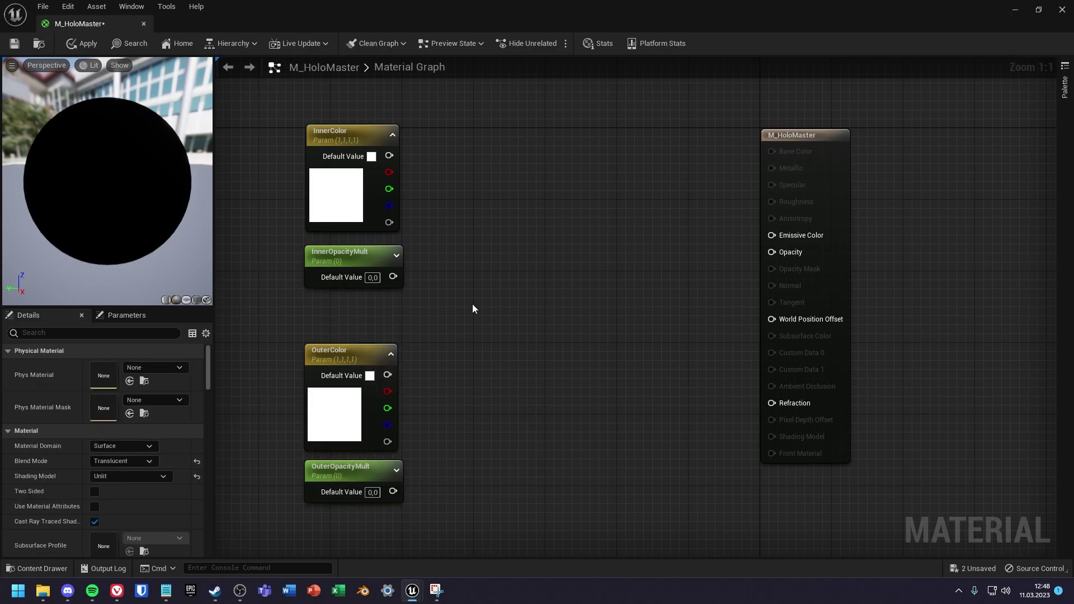
Add a Multiply node beside the inner parameters, with InnerColor's alpha connected to A and InnerOpacityMult to B.
{"action": "right_click", "coordinate": [486, 285]}
{"action": "type", "text": "multi"}
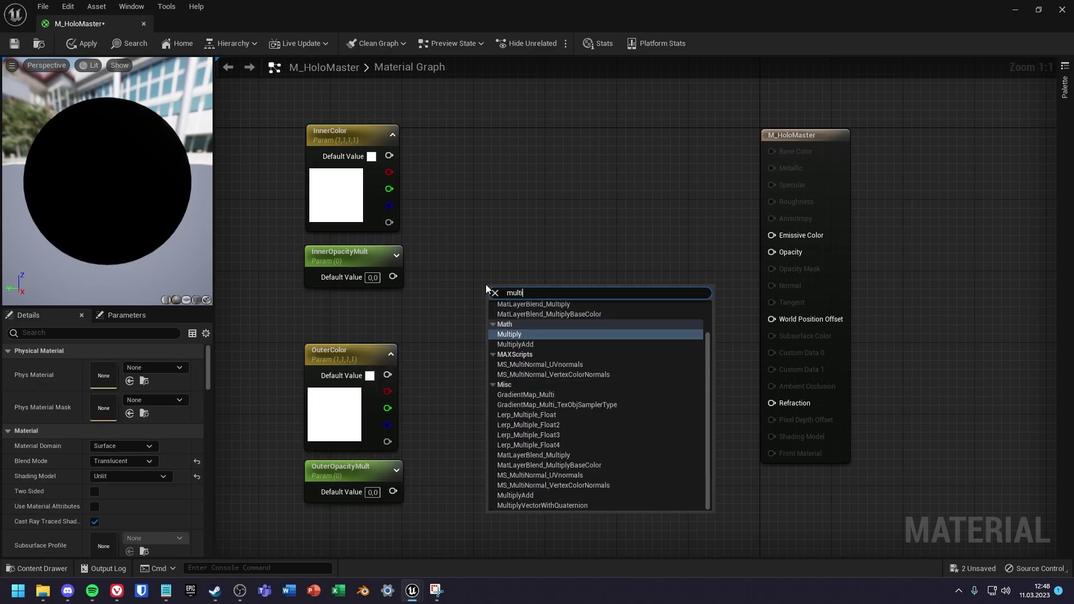
{"action": "key", "text": "Return"}
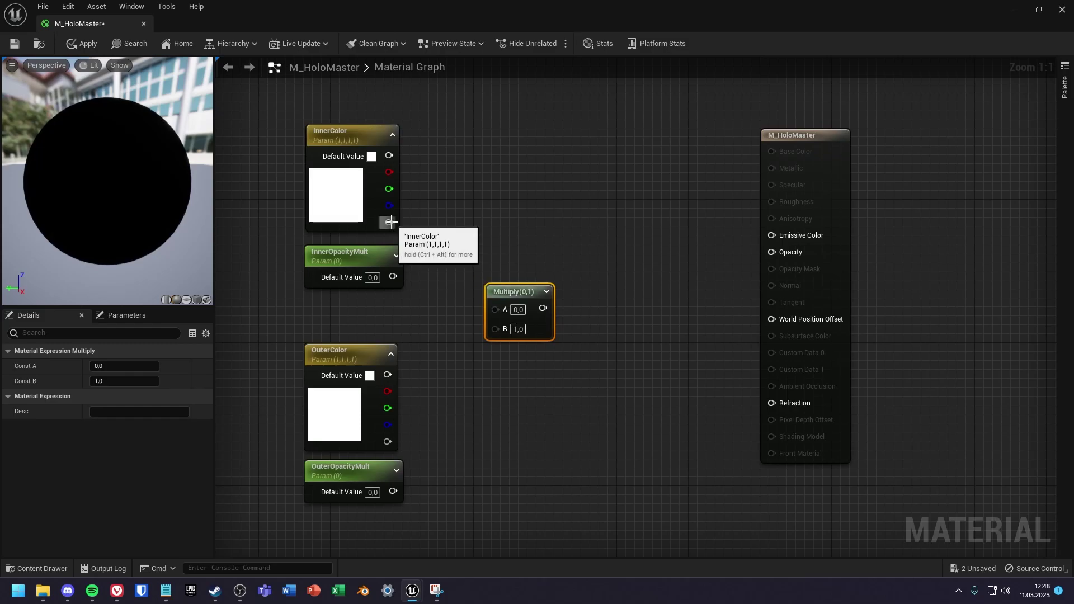
{"action": "left_click_drag", "start_coordinate": [389, 222], "coordinate": [496, 309]}
{"action": "left_click_drag", "start_coordinate": [393, 276], "coordinate": [500, 328]}
{"action": "left_click_drag", "start_coordinate": [495, 309], "coordinate": [459, 238]}
{"action": "left_click", "coordinate": [485, 226]}
{"action": "left_click_drag", "start_coordinate": [513, 298], "coordinate": [455, 230]}
Add a second Multiply node beside the outer parameters, with OuterColor's alpha connected to A and OuterOpacityMult to B.
{"action": "left_click", "coordinate": [569, 347]}
{"action": "key", "text": "m"}
{"action": "left_click", "coordinate": [539, 361]}
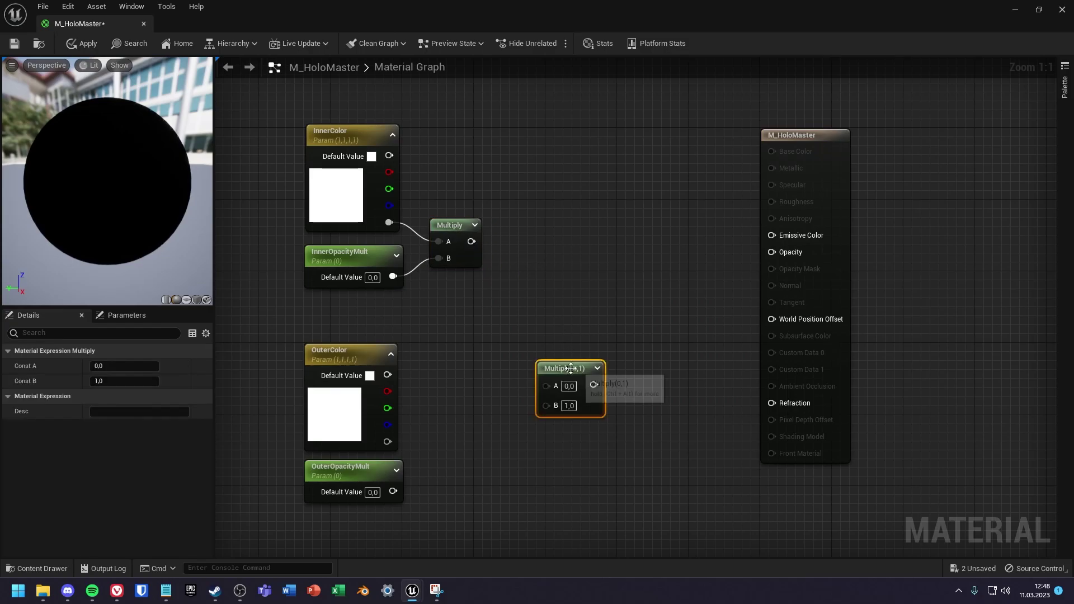
{"action": "left_click_drag", "start_coordinate": [567, 368], "coordinate": [477, 429]}
{"action": "left_click_drag", "start_coordinate": [388, 442], "coordinate": [396, 443]}
{"action": "left_click_drag", "start_coordinate": [393, 492], "coordinate": [457, 466]}
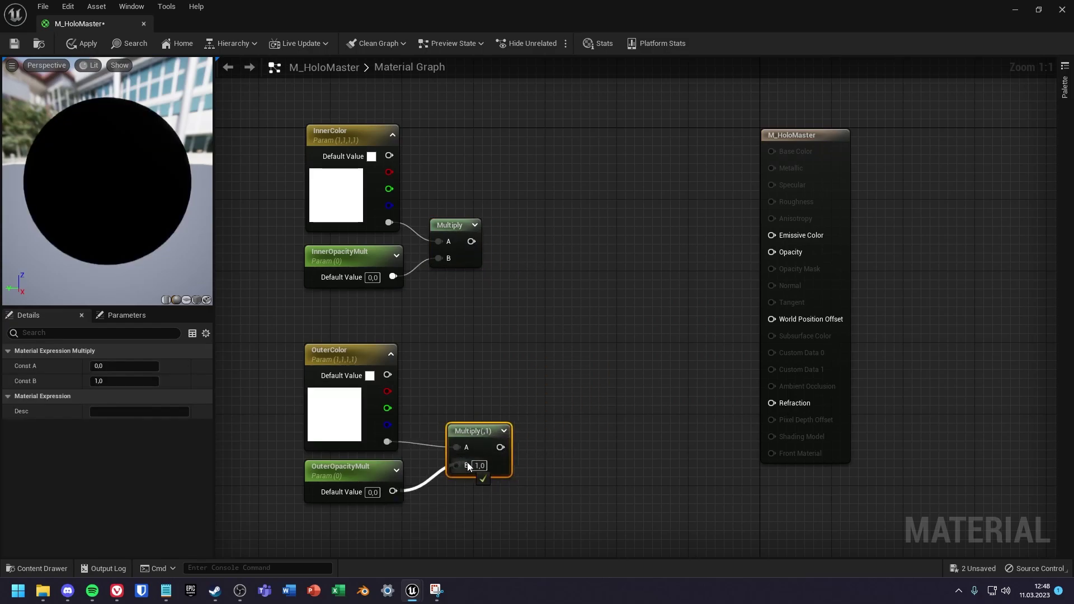
{"action": "left_click_drag", "start_coordinate": [476, 429], "coordinate": [452, 436]}
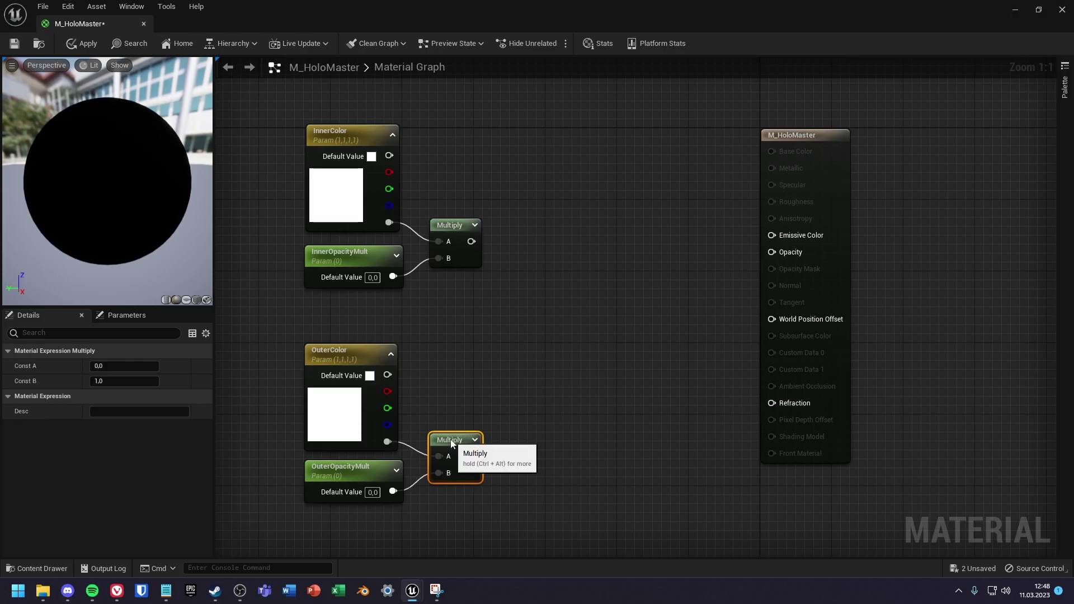
{"action": "left_click", "coordinate": [497, 335]}
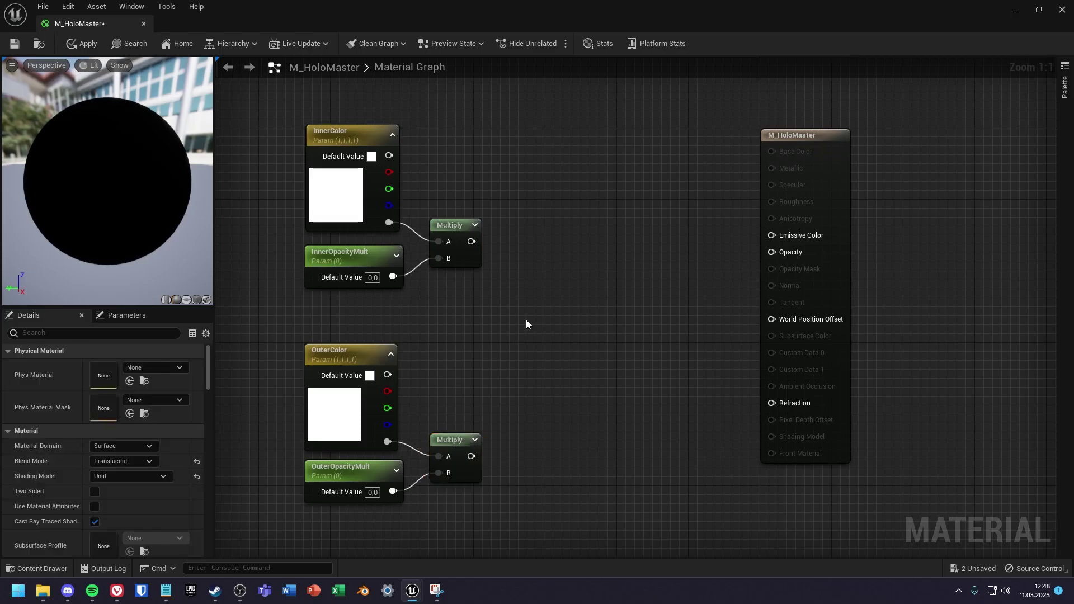
Add a LinearInterpolate node near the material output, with InnerColor connected to A and OuterColor to B.
{"action": "right_click", "coordinate": [525, 320]}
{"action": "type", "text": "lerp"}
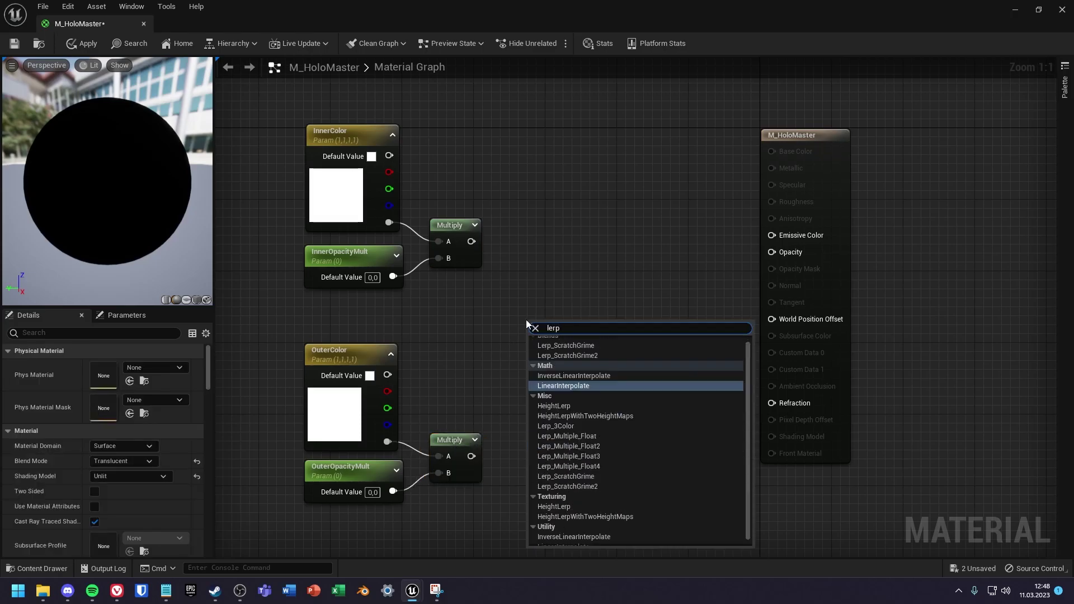
{"action": "key", "text": "Return"}
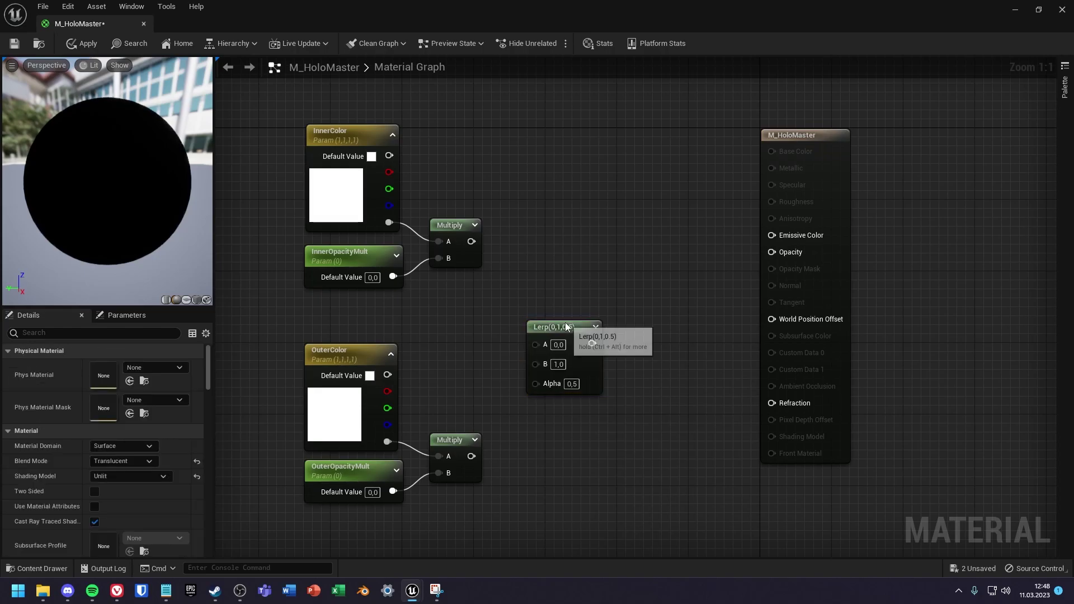
{"action": "left_click_drag", "start_coordinate": [565, 326], "coordinate": [599, 213]}
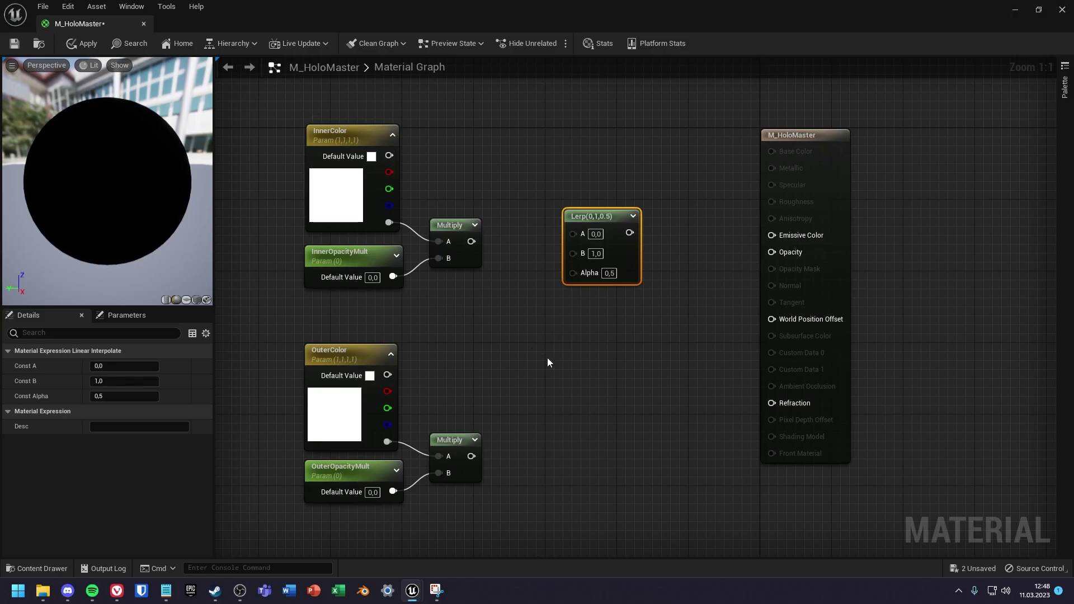
{"action": "left_click_drag", "start_coordinate": [389, 156], "coordinate": [581, 234]}
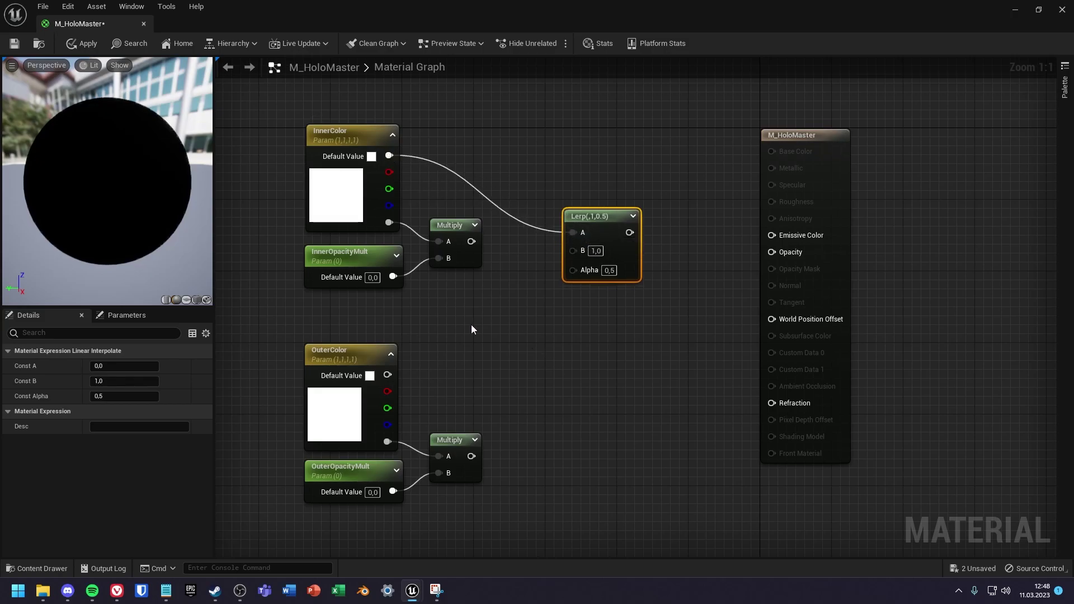
{"action": "left_click_drag", "start_coordinate": [389, 376], "coordinate": [618, 136]}
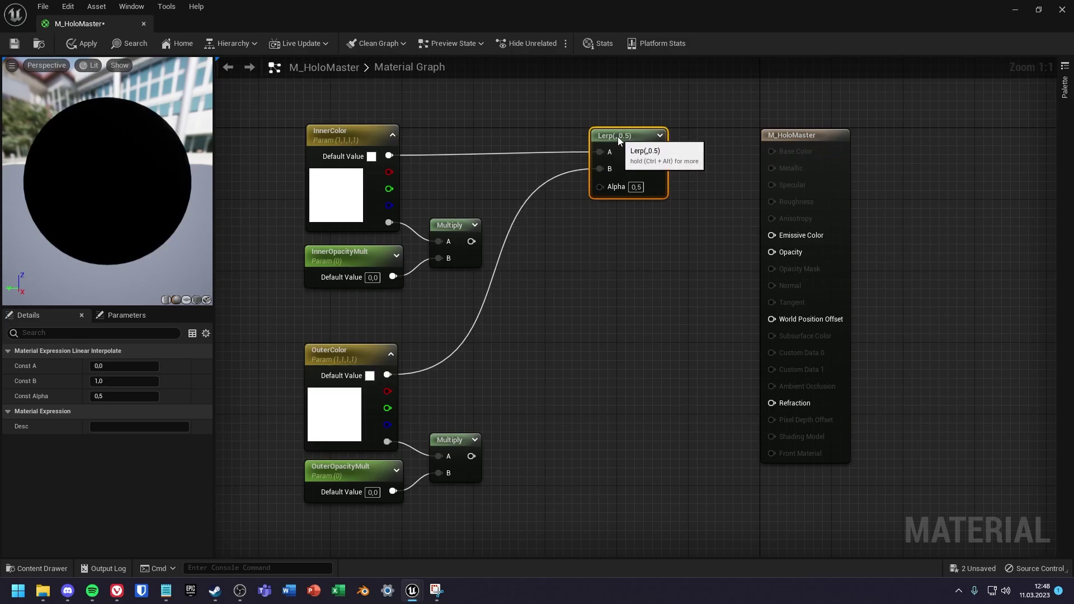
{"action": "left_click", "coordinate": [602, 267]}
Duplicate the Lerp node and place the copy below the original, to the right of the two Multiply nodes.
{"action": "left_click", "coordinate": [632, 168]}
{"action": "key", "text": "ctrl+d"}
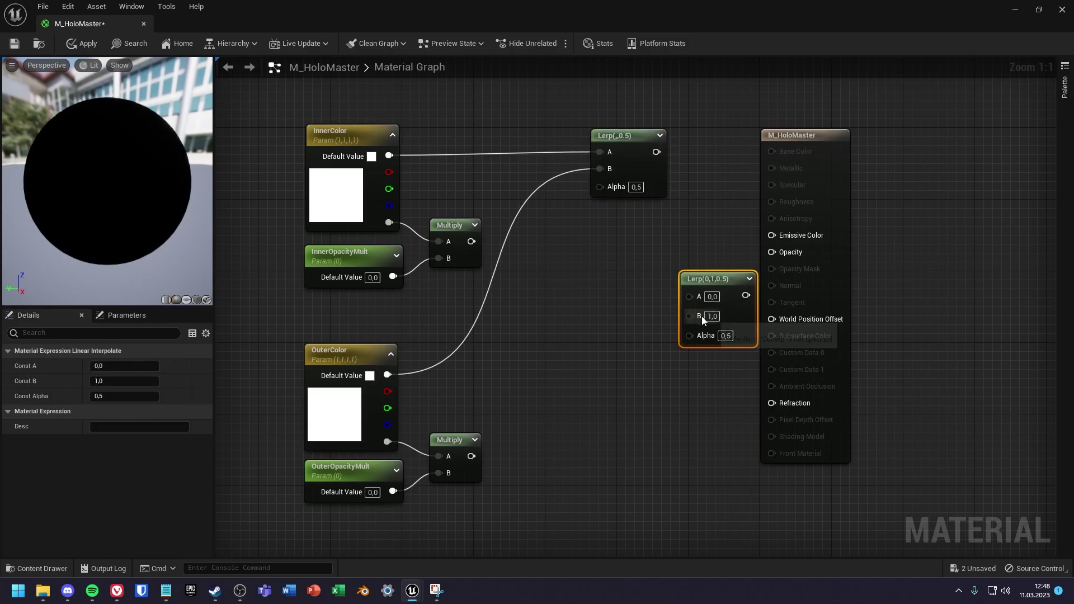
{"action": "left_click_drag", "start_coordinate": [701, 317], "coordinate": [618, 392]}
{"action": "left_click", "coordinate": [589, 315]}
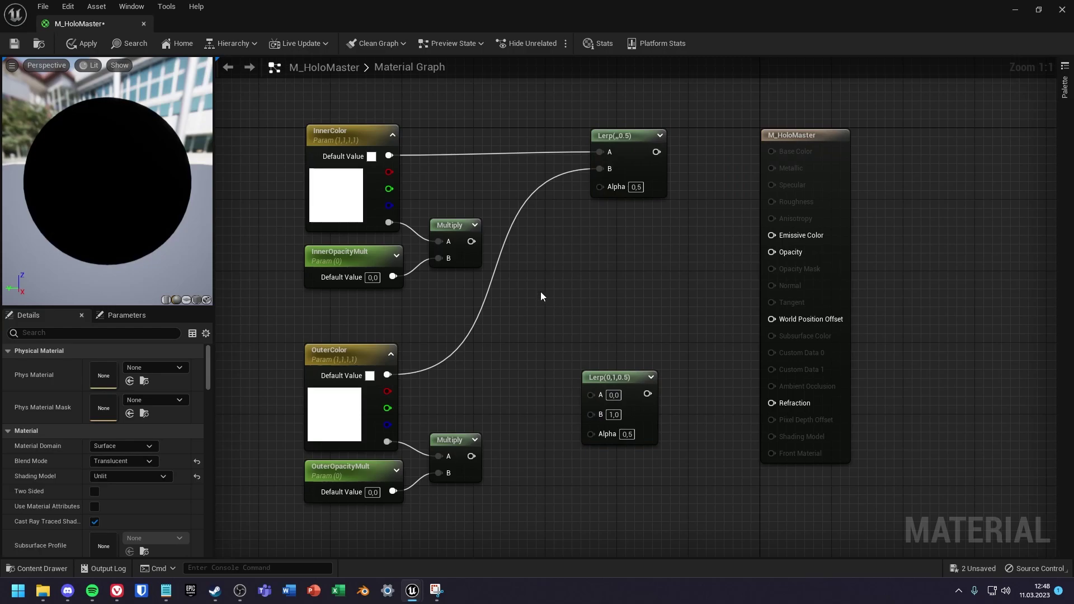
Connect the inner Multiply output to A and the outer Multiply output to B of the lower Lerp.
{"action": "left_click_drag", "start_coordinate": [471, 241], "coordinate": [591, 393]}
{"action": "left_click_drag", "start_coordinate": [471, 456], "coordinate": [614, 355]}
{"action": "left_click", "coordinate": [618, 283]}
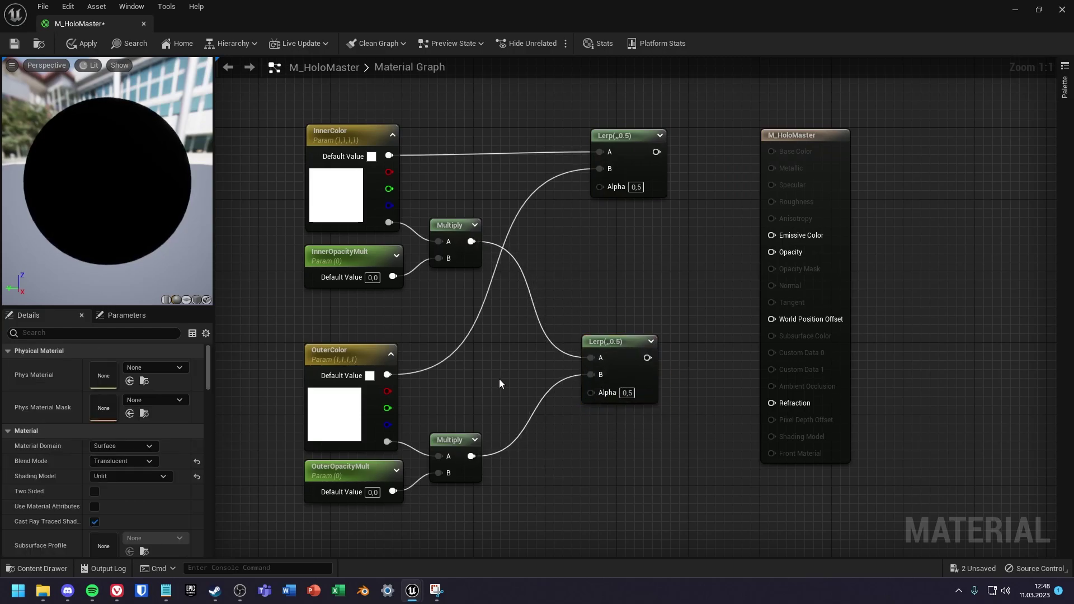
Add a Fresnel node and place it below the OuterOpacityMult parameter.
{"action": "right_click_drag", "start_coordinate": [499, 380], "coordinate": [612, 261]}
{"action": "right_click_drag", "start_coordinate": [765, 162], "coordinate": [744, 233]}
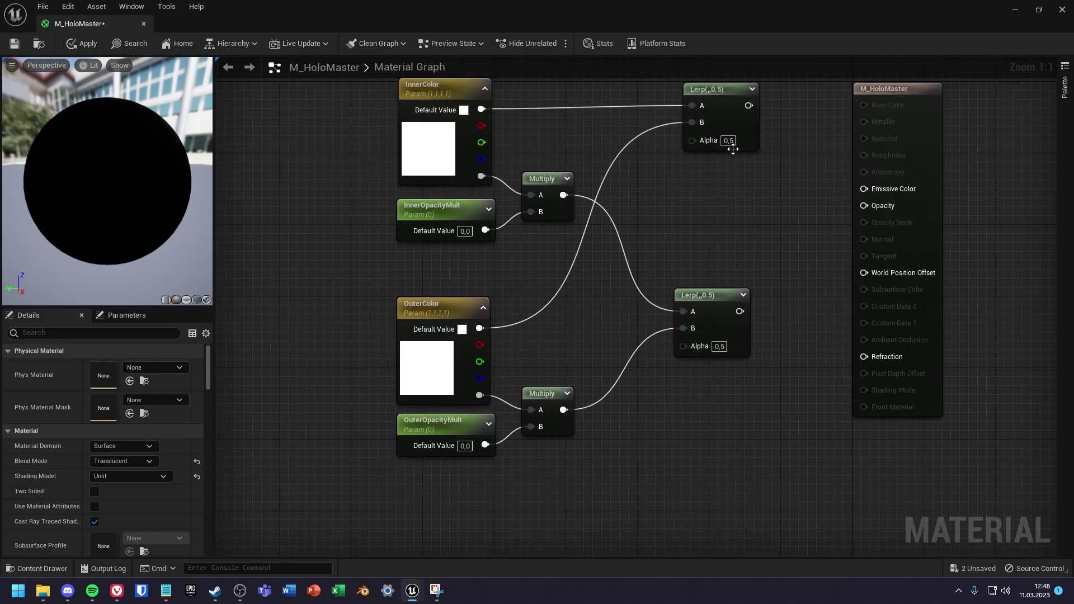
{"action": "right_click_drag", "start_coordinate": [599, 434], "coordinate": [612, 345]}
{"action": "right_click", "coordinate": [568, 422]}
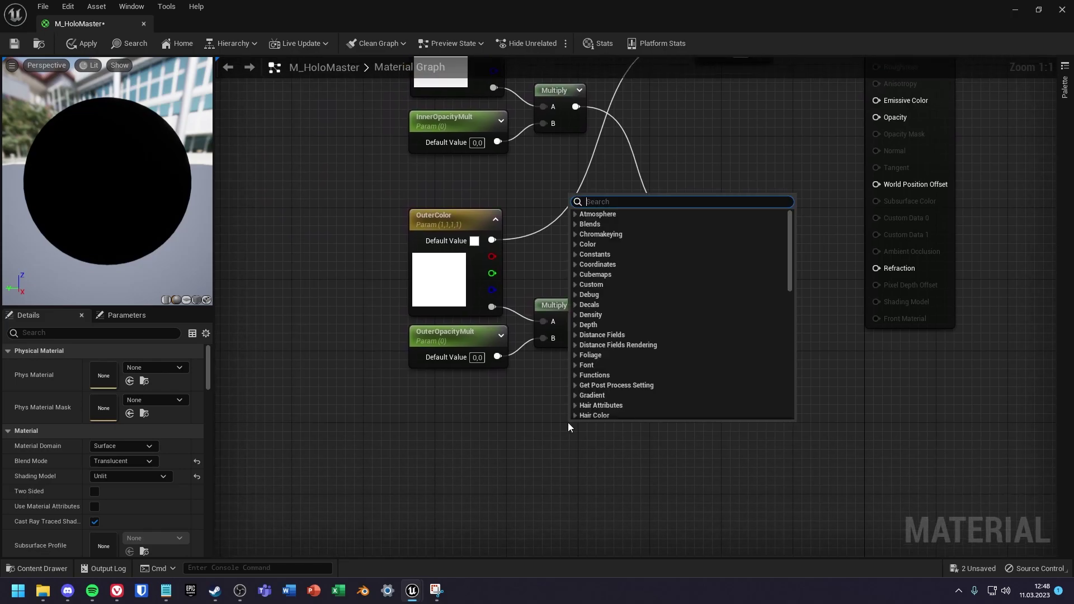
{"action": "type", "text": "fres"}
{"action": "key", "text": "Return"}
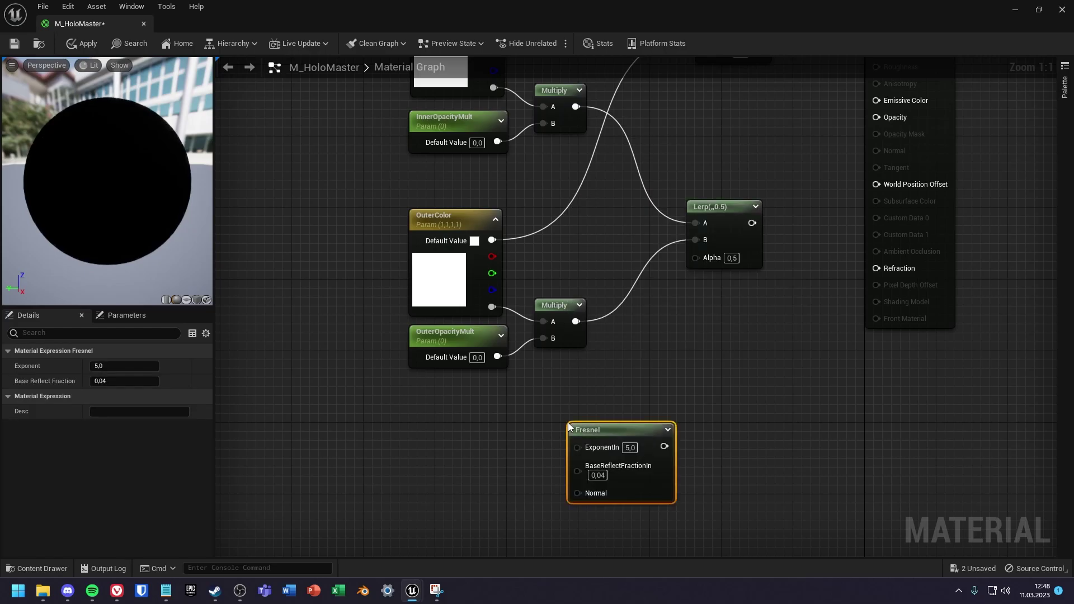
{"action": "left_click_drag", "start_coordinate": [572, 435], "coordinate": [467, 444]}
{"action": "left_click", "coordinate": [522, 395]}
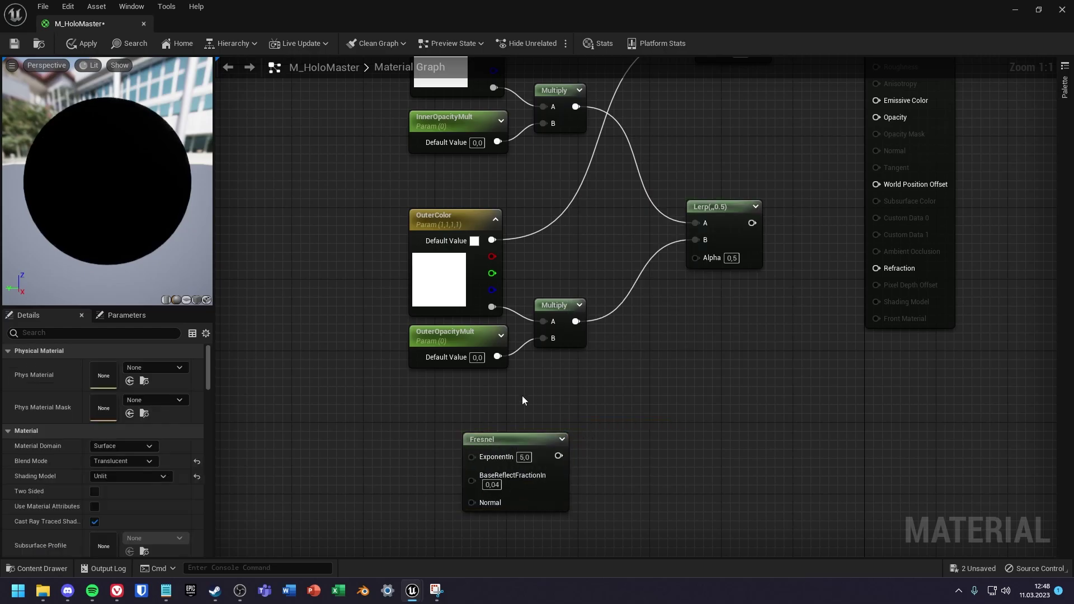
Add a scalar parameter named Strength beside the Fresnel node and connect it to ExponentIn.
{"action": "right_click", "coordinate": [396, 431]}
{"action": "type", "text": "scala"}
{"action": "key", "text": "Return"}
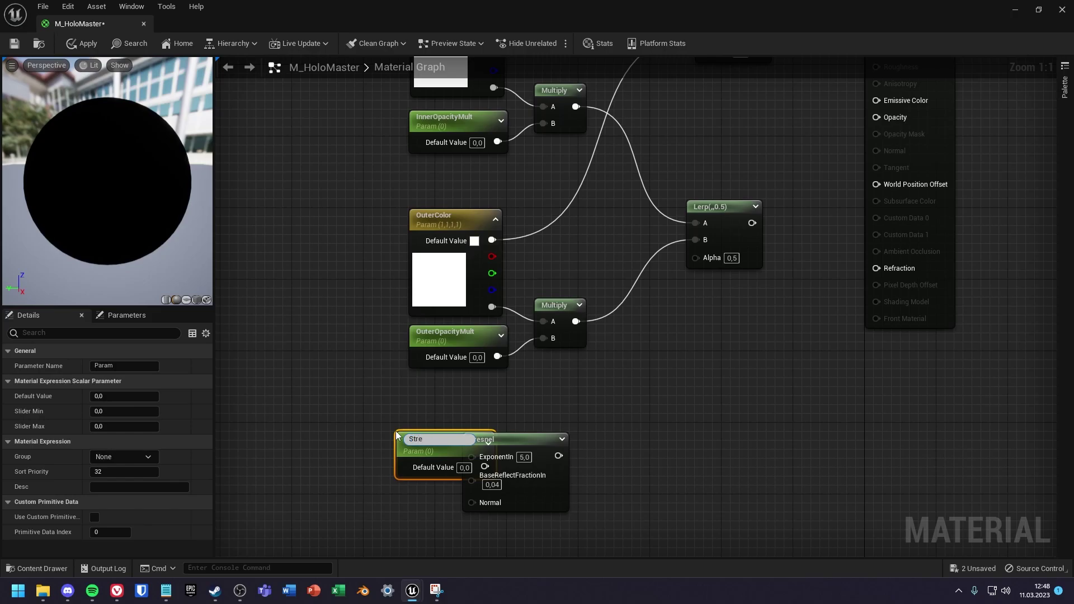
{"action": "type", "text": "Strength"}
{"action": "key", "text": "Return"}
{"action": "left_click_drag", "start_coordinate": [448, 437], "coordinate": [475, 457]}
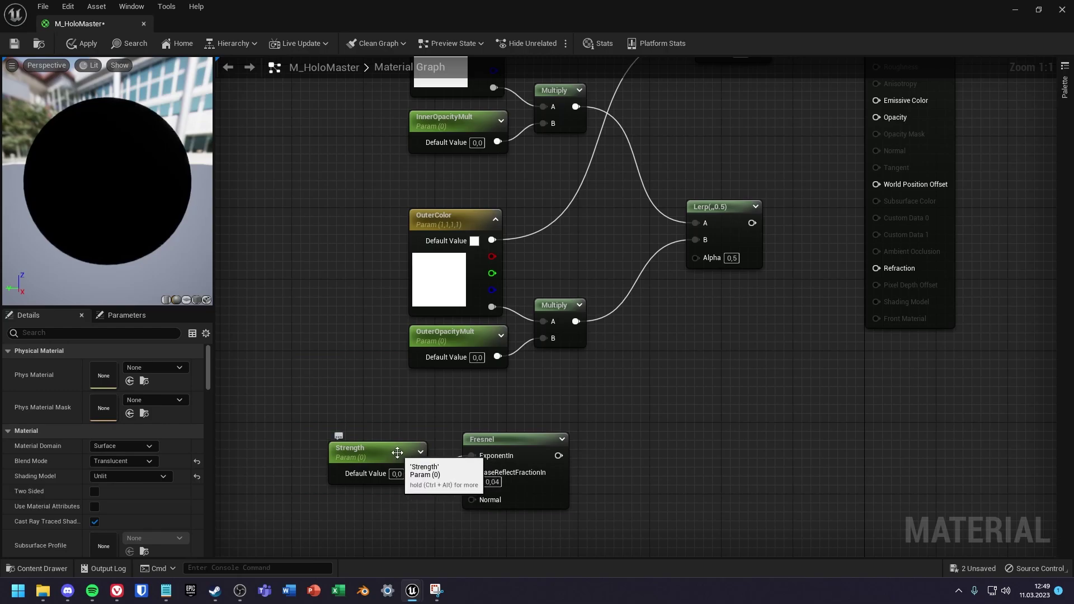
Align Strength with the Fresnel node and set the defaults of Strength to 1 and of OuterOpacityMult and InnerOpacityMult to 0.5.
{"action": "left_click_drag", "start_coordinate": [395, 451], "coordinate": [394, 434]}
{"action": "left_click", "coordinate": [397, 456]}
{"action": "type", "text": "1"}
{"action": "left_click", "coordinate": [488, 378]}
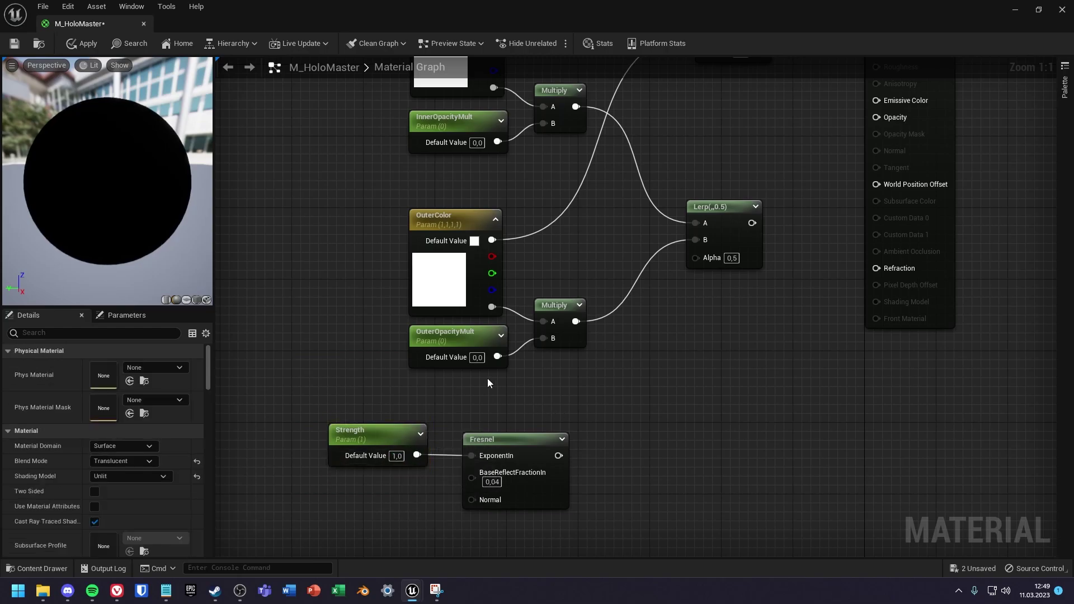
{"action": "left_click", "coordinate": [477, 358]}
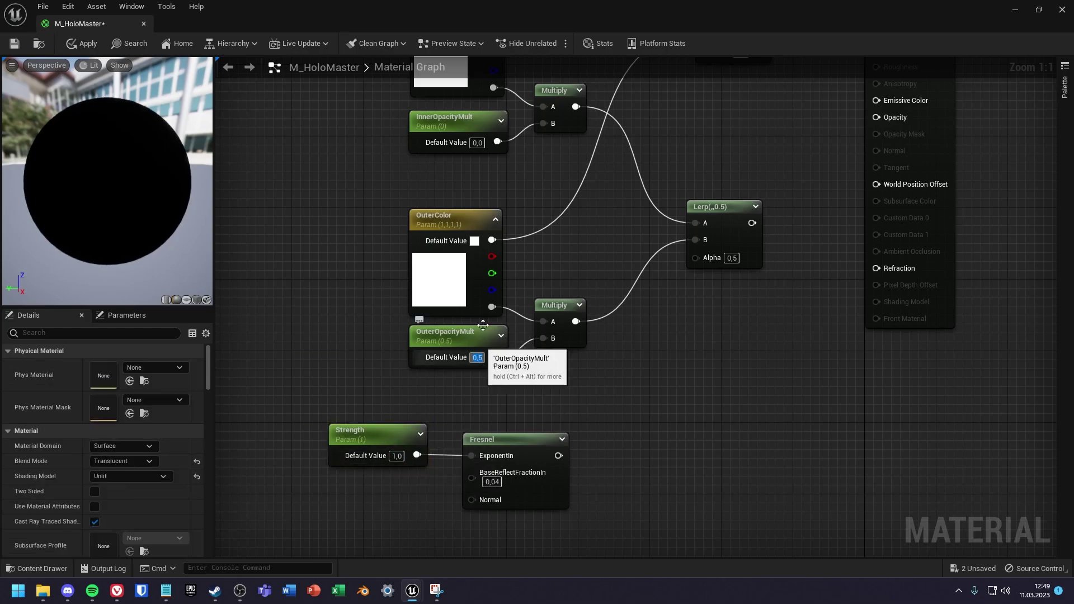
{"action": "left_click", "coordinate": [477, 142]}
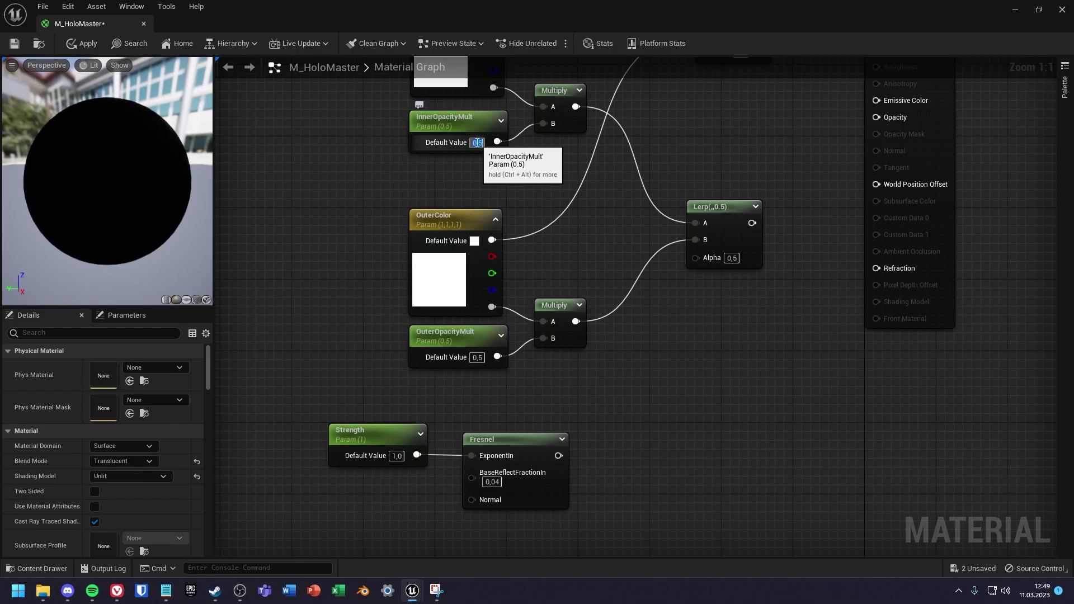
Connect the Fresnel output to the Alpha inputs of both Lerp nodes.
{"action": "right_click_drag", "start_coordinate": [587, 231], "coordinate": [430, 336]}
{"action": "left_click_drag", "start_coordinate": [368, 511], "coordinate": [503, 312]}
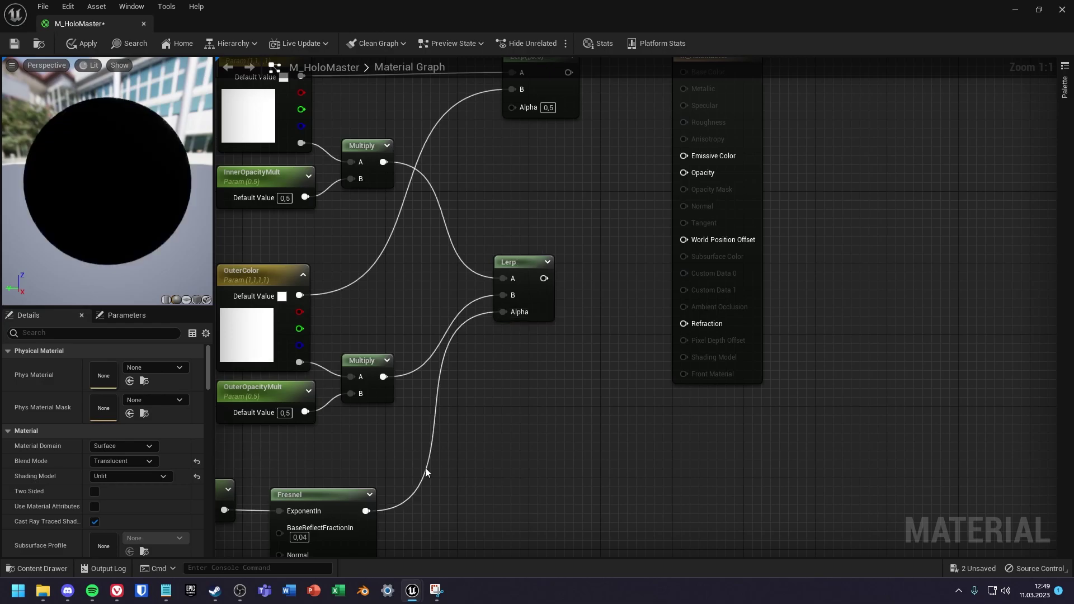
{"action": "left_click_drag", "start_coordinate": [366, 511], "coordinate": [512, 108]}
Connect the upper Lerp to Emissive Color and the lower Lerp to Opacity, and save the material.
{"action": "scroll", "coordinate": [642, 289], "scroll_direction": "down", "scroll_amount": 2}
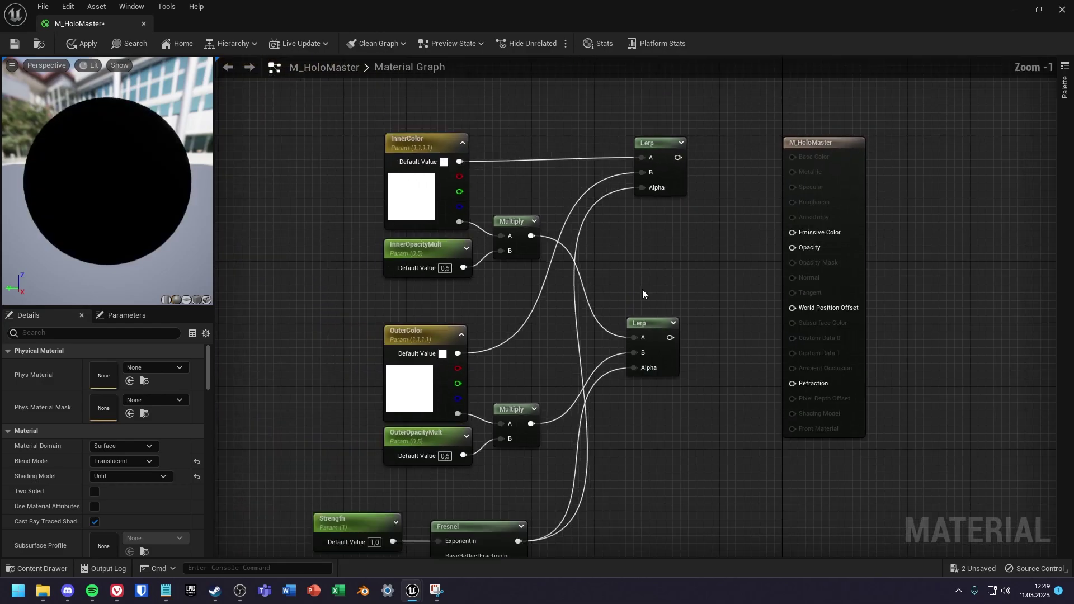
{"action": "right_click_drag", "start_coordinate": [577, 288], "coordinate": [542, 307]}
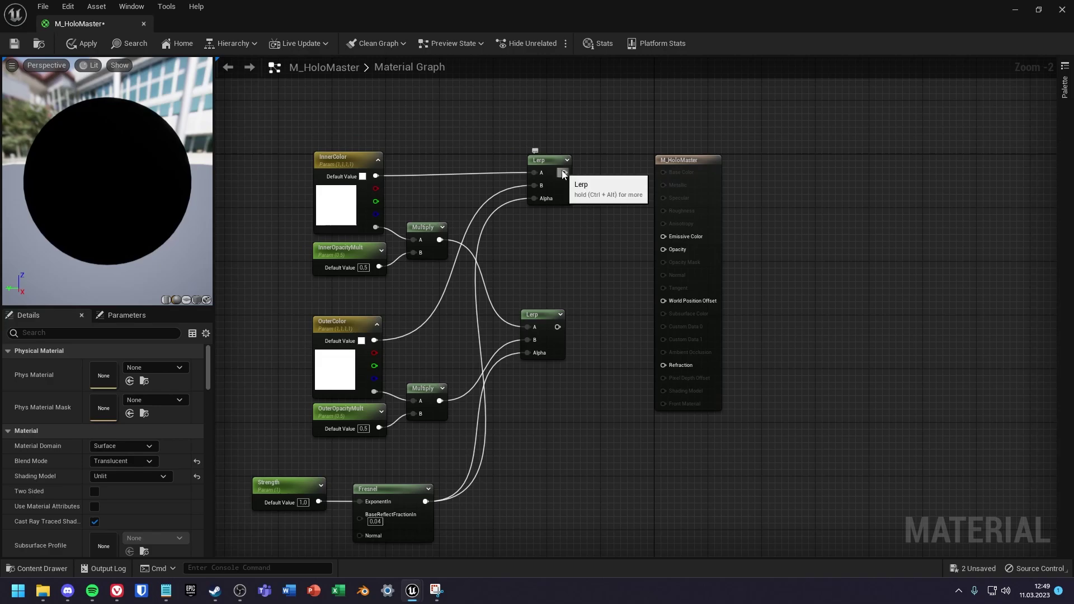
{"action": "left_click_drag", "start_coordinate": [564, 172], "coordinate": [670, 239]}
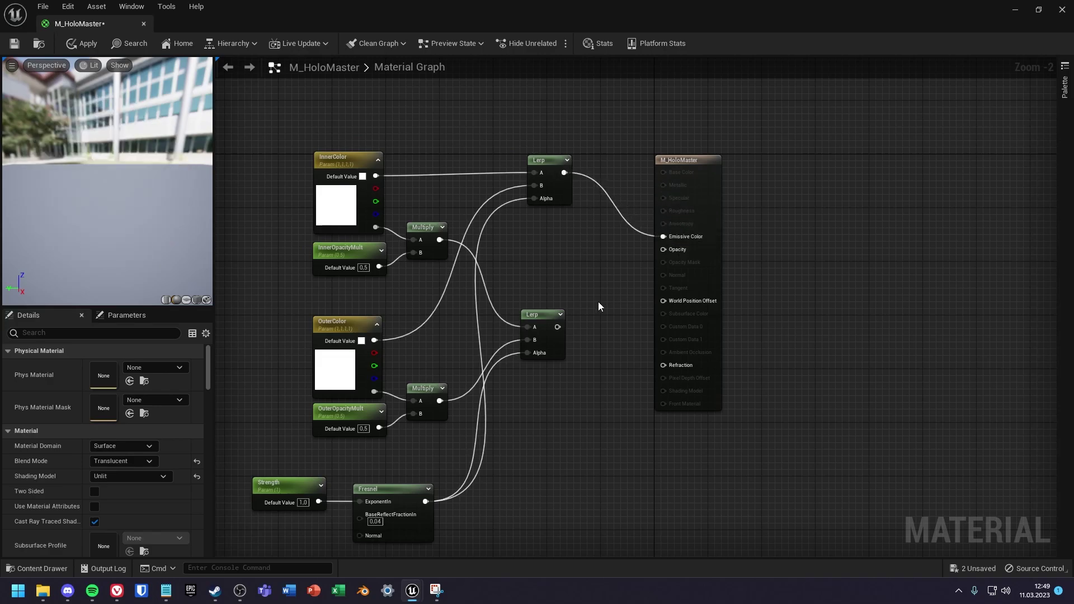
{"action": "left_click_drag", "start_coordinate": [557, 327], "coordinate": [667, 249]}
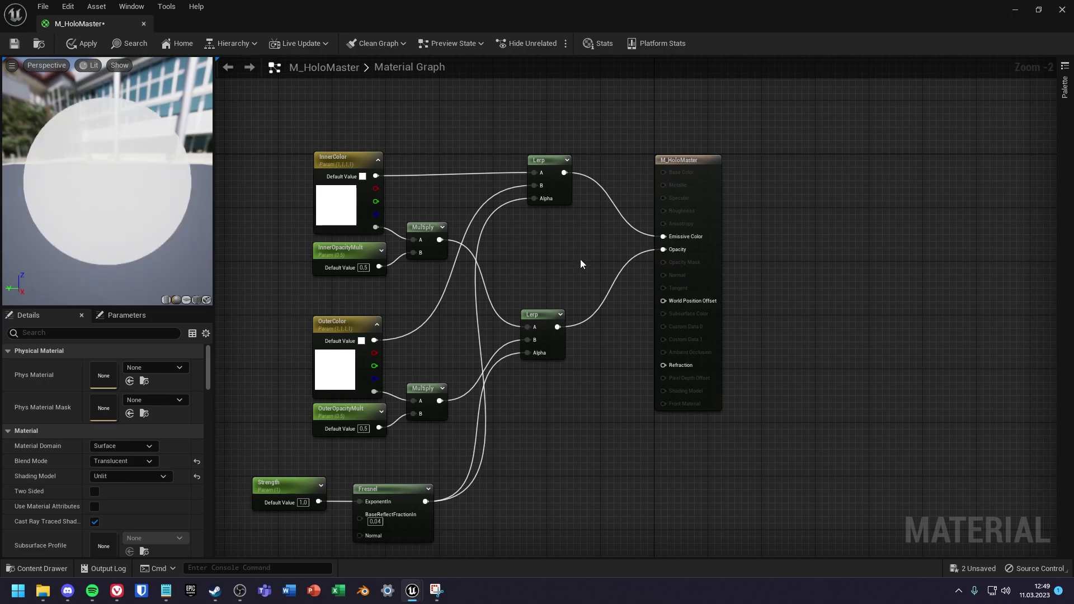
{"action": "left_click", "coordinate": [15, 43]}
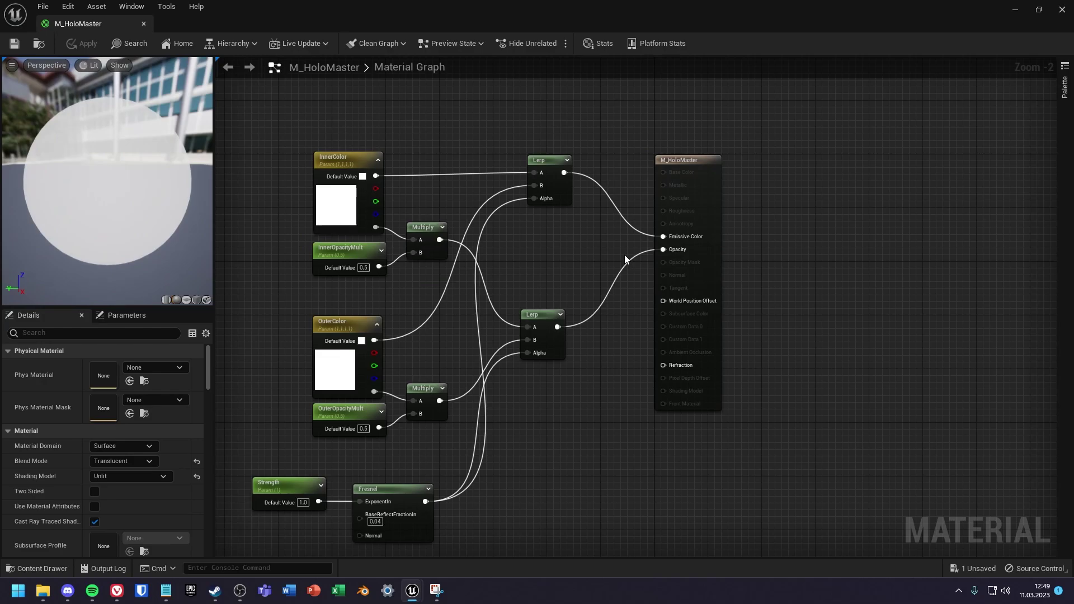
Create a material instance from M_HoloMaster in the Ghost folder and name it MI_HoloTest.
{"action": "left_click", "coordinate": [1018, 9]}
{"action": "right_click", "coordinate": [172, 481]}
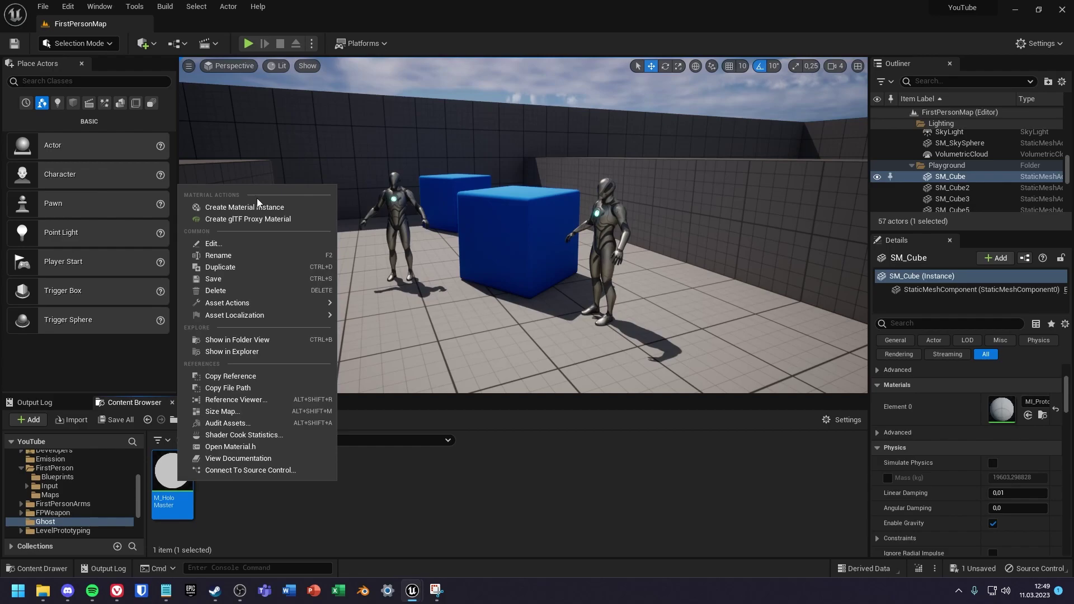
{"action": "left_click", "coordinate": [257, 206]}
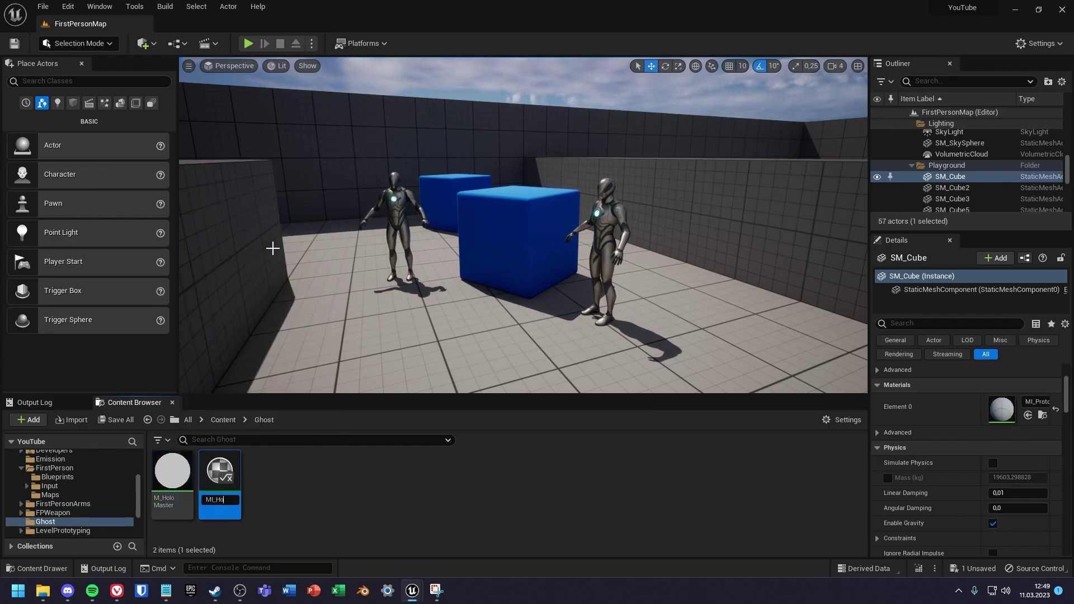
{"action": "type", "text": "MI_HoloTest"}
{"action": "key", "text": "Return"}
Open MI_HoloTest and enable overrides for InnerOpacityMult, OuterOpacityMult and Strength.
{"action": "double_click", "coordinate": [222, 468]}
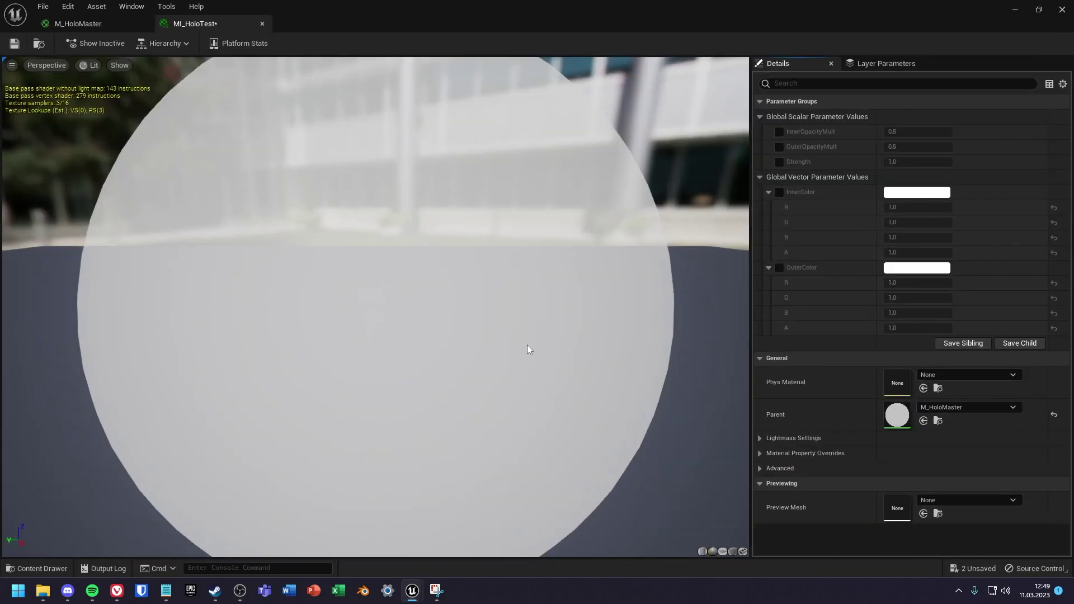
{"action": "scroll", "coordinate": [529, 350], "scroll_direction": "down", "scroll_amount": 5}
{"action": "left_click", "coordinate": [778, 132]}
{"action": "left_click", "coordinate": [778, 146]}
{"action": "left_click", "coordinate": [778, 162]}
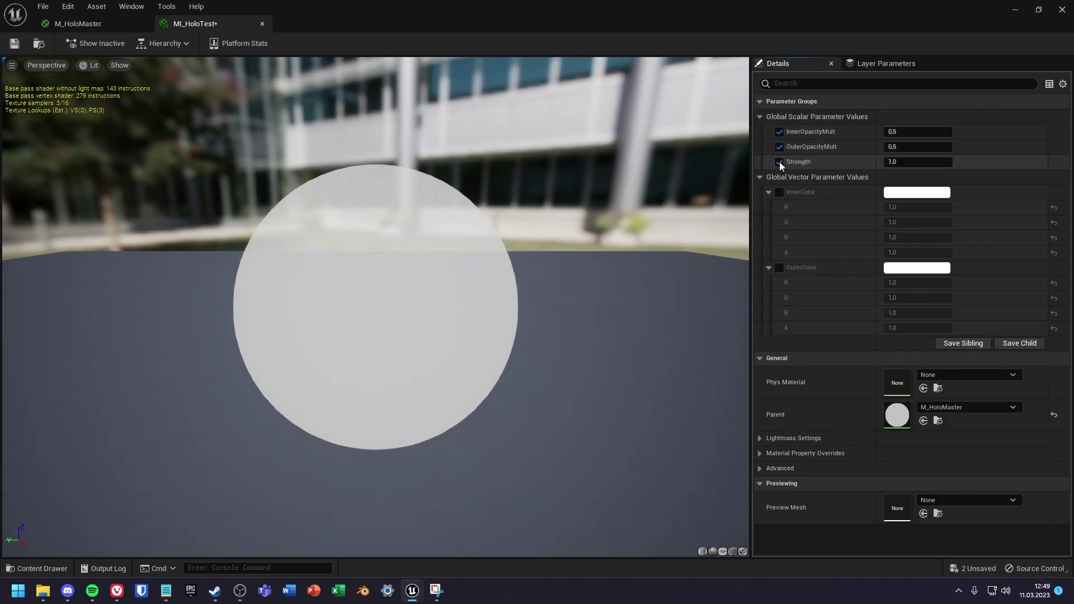
Override InnerColor with a light blue of about R 0.41, G 0.48, B 1.0.
{"action": "left_click", "coordinate": [779, 192]}
{"action": "left_click", "coordinate": [917, 192]}
{"action": "mouse_move", "coordinate": [717, 260]}
{"action": "left_mouse_down"}
{"action": "mouse_move", "coordinate": [678, 239]}
{"action": "mouse_move", "coordinate": [703, 268]}
{"action": "left_mouse_up"}
{"action": "left_click", "coordinate": [816, 475]}
Override OuterColor with a saturated blue of about R 0, G 0.08, B 1.0.
{"action": "left_click", "coordinate": [923, 268]}
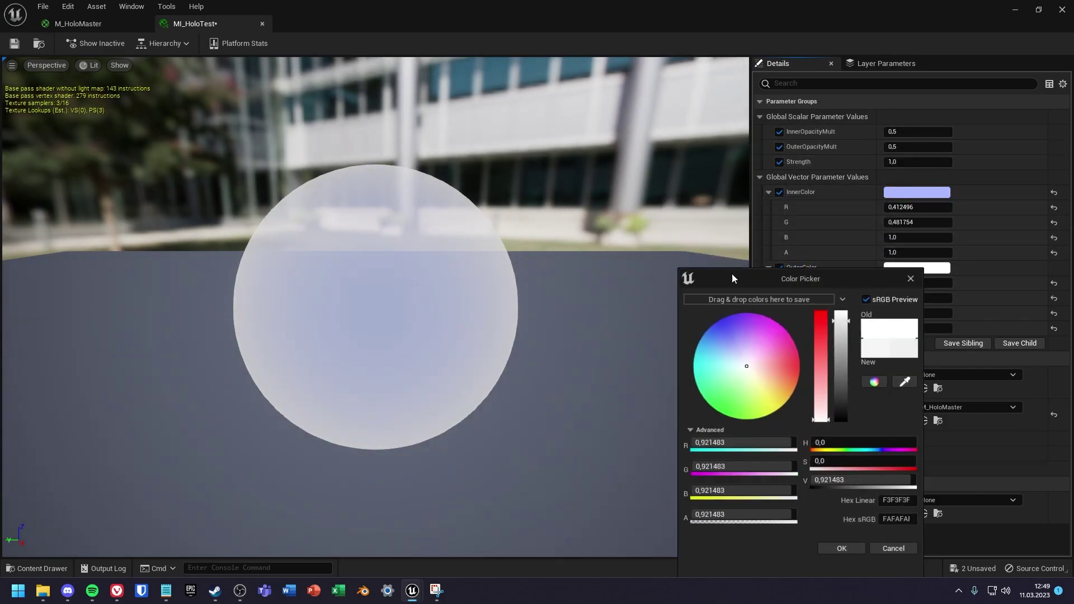
{"action": "left_click_drag", "start_coordinate": [720, 331], "coordinate": [706, 307]}
{"action": "left_click", "coordinate": [842, 549]}
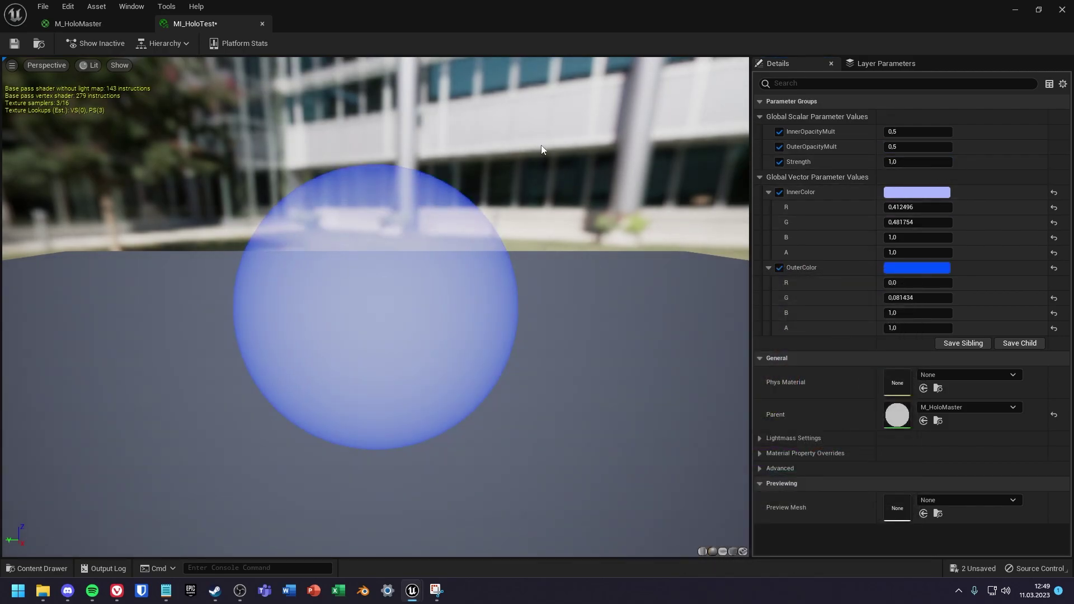
Return to the level and assign MI_HoloTest to both material elements of the SKM_Manny mannequin beside the blue cube.
{"action": "left_click", "coordinate": [1015, 9]}
{"action": "right_click_drag", "start_coordinate": [462, 282], "coordinate": [516, 272]}
{"action": "left_click_drag", "start_coordinate": [222, 473], "coordinate": [461, 243]}
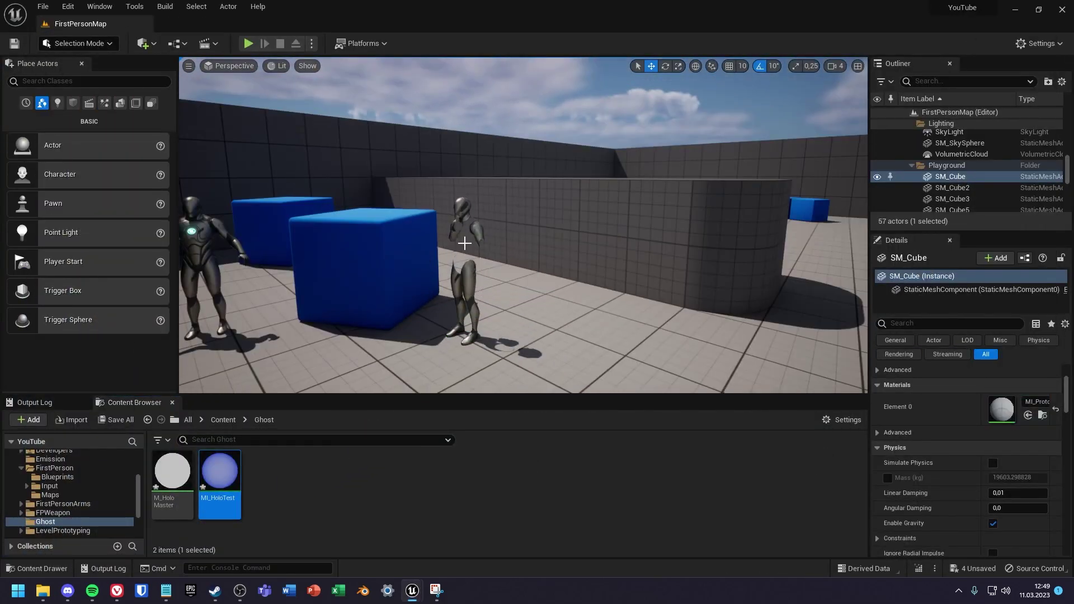
{"action": "left_click", "coordinate": [463, 252]}
{"action": "left_click_drag", "start_coordinate": [221, 473], "coordinate": [1008, 513]}
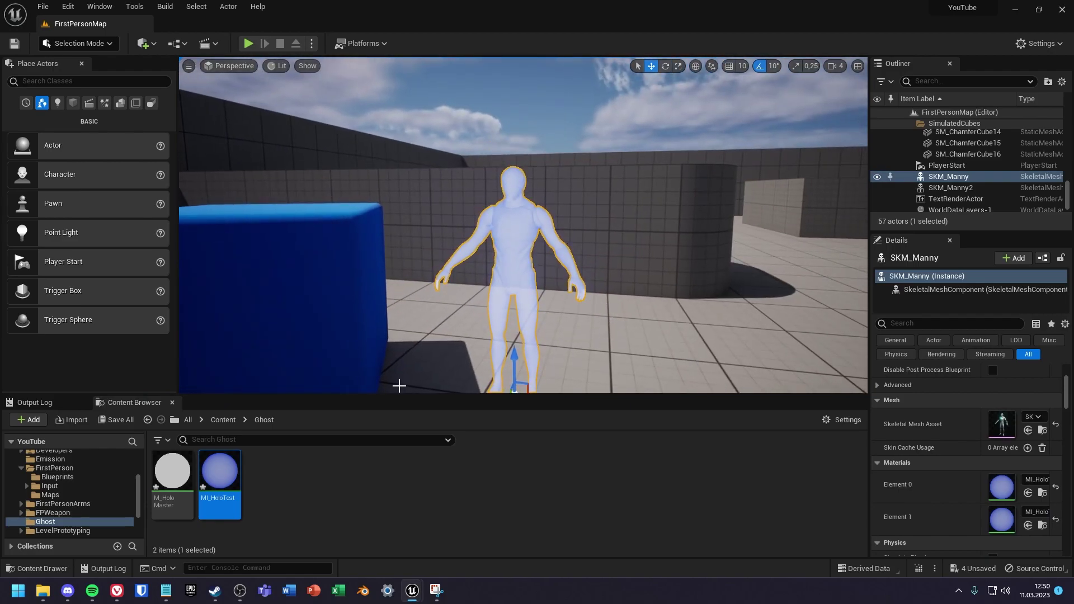
Reopen MI_HoloTest and set OuterOpacityMult to 4 and Strength to 3.
{"action": "double_click", "coordinate": [221, 472]}
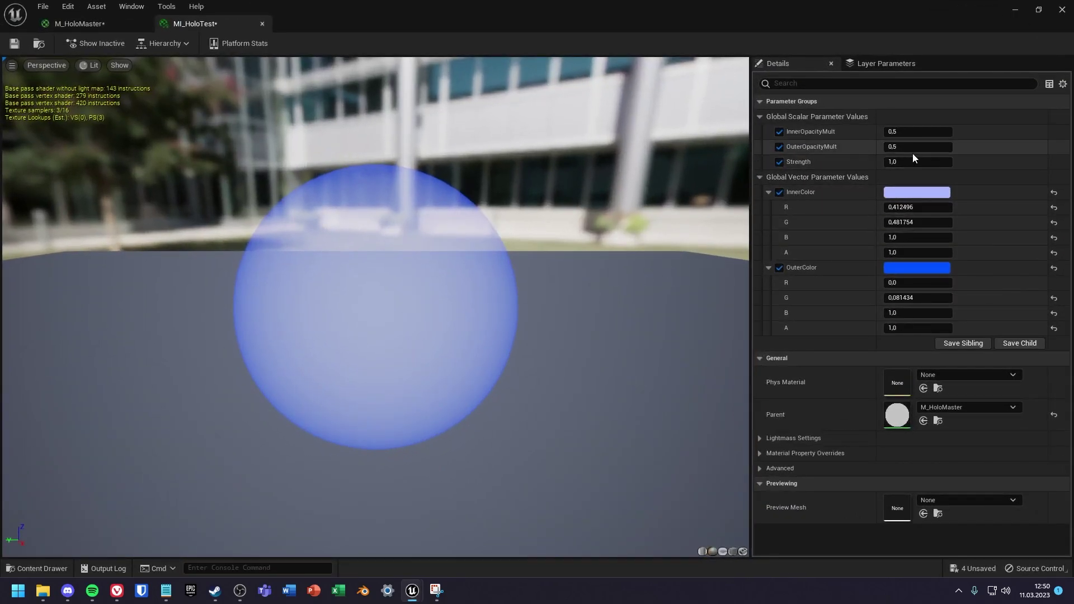
{"action": "left_click", "coordinate": [908, 150]}
{"action": "type", "text": "1"}
{"action": "key", "text": "Return"}
{"action": "left_click", "coordinate": [909, 162]}
{"action": "type", "text": "4"}
{"action": "key", "text": "Return"}
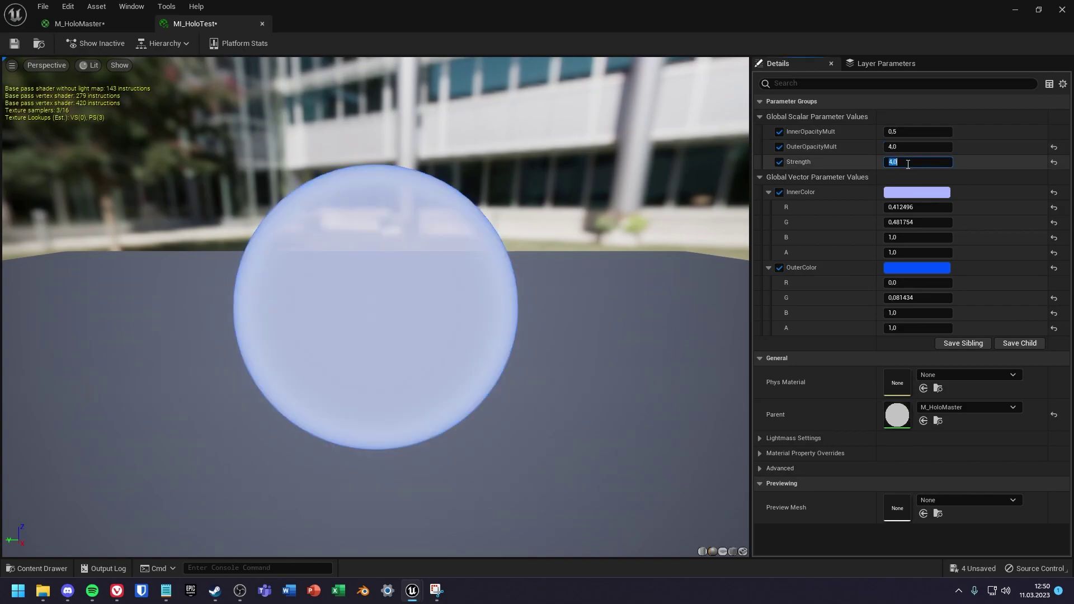
{"action": "type", "text": "3"}
Set InnerOpacityMult to 1 in the material instance.
{"action": "left_click", "coordinate": [917, 131]}
{"action": "type", "text": "1"}
{"action": "key", "text": "Return"}
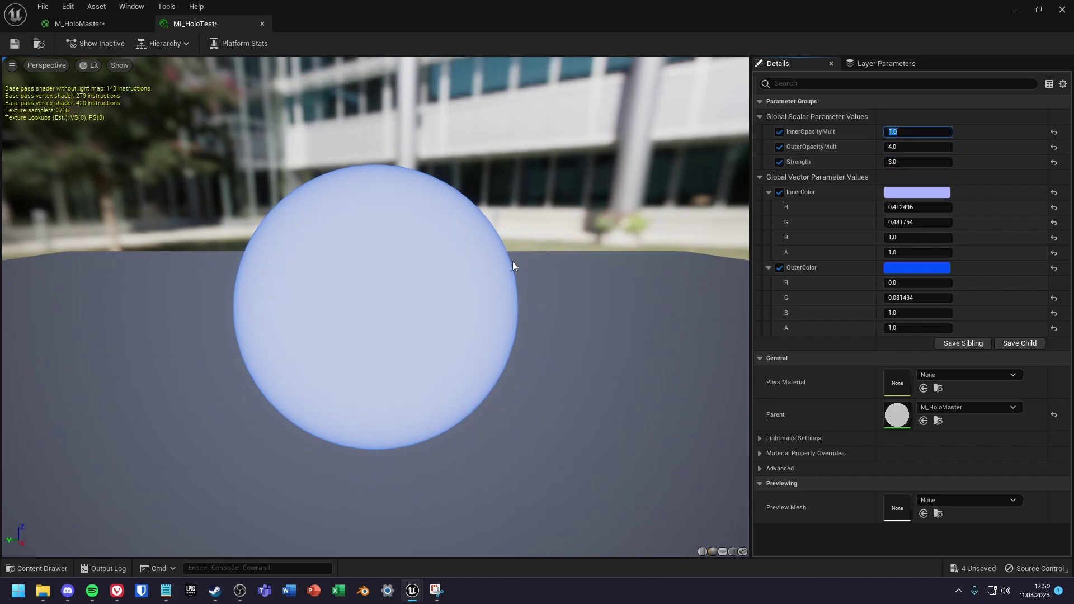
{"action": "scroll", "coordinate": [513, 260], "scroll_direction": "down", "scroll_amount": 5}
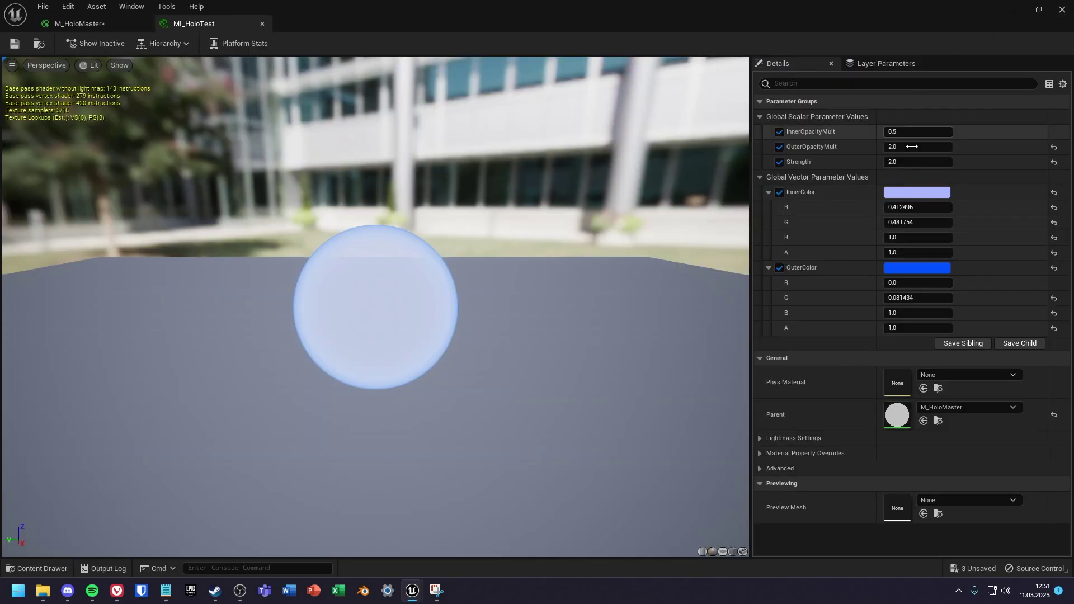
Try varying OuterColor's alpha in the color picker and bring it back to 1.0.
{"action": "left_click", "coordinate": [905, 194]}
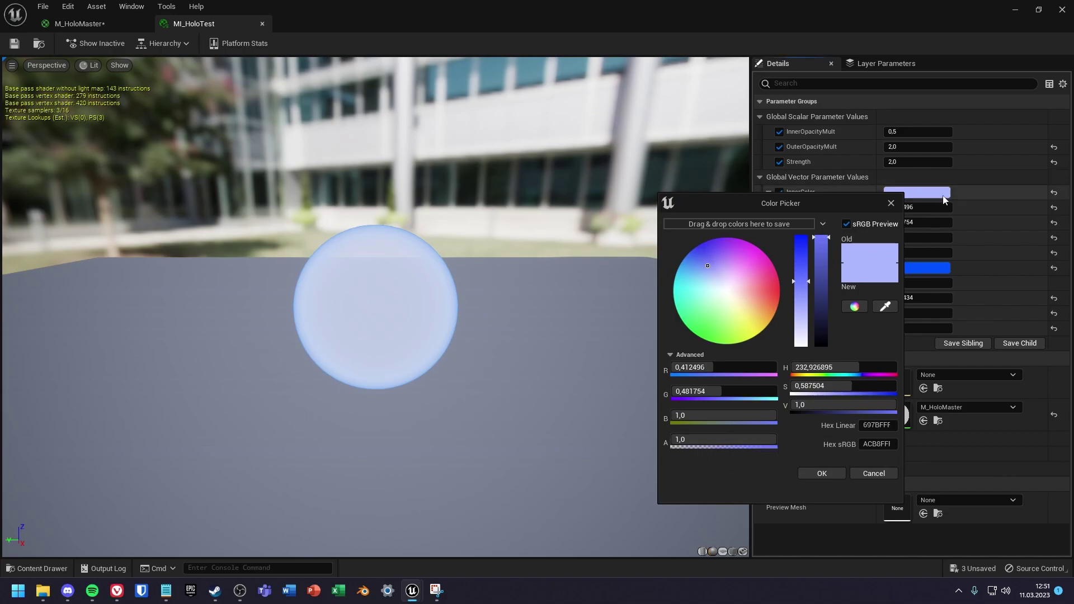
{"action": "left_click", "coordinate": [910, 216]}
{"action": "left_click", "coordinate": [911, 271]}
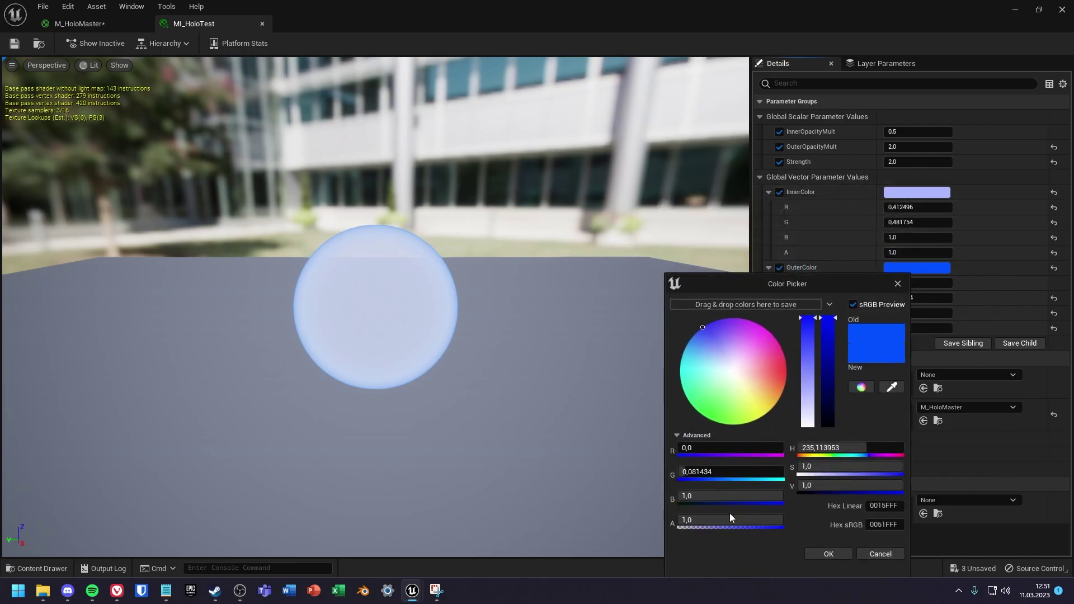
{"action": "left_click_drag", "start_coordinate": [731, 519], "coordinate": [783, 520]}
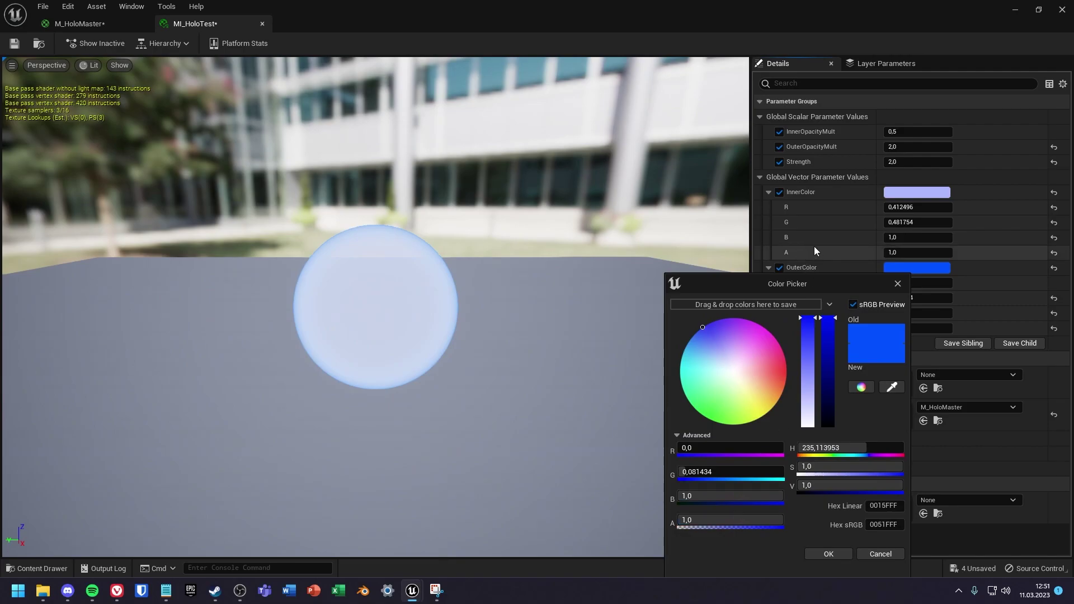
Lower InnerColor's alpha to about 0.208 and accept the color.
{"action": "left_click", "coordinate": [905, 193]}
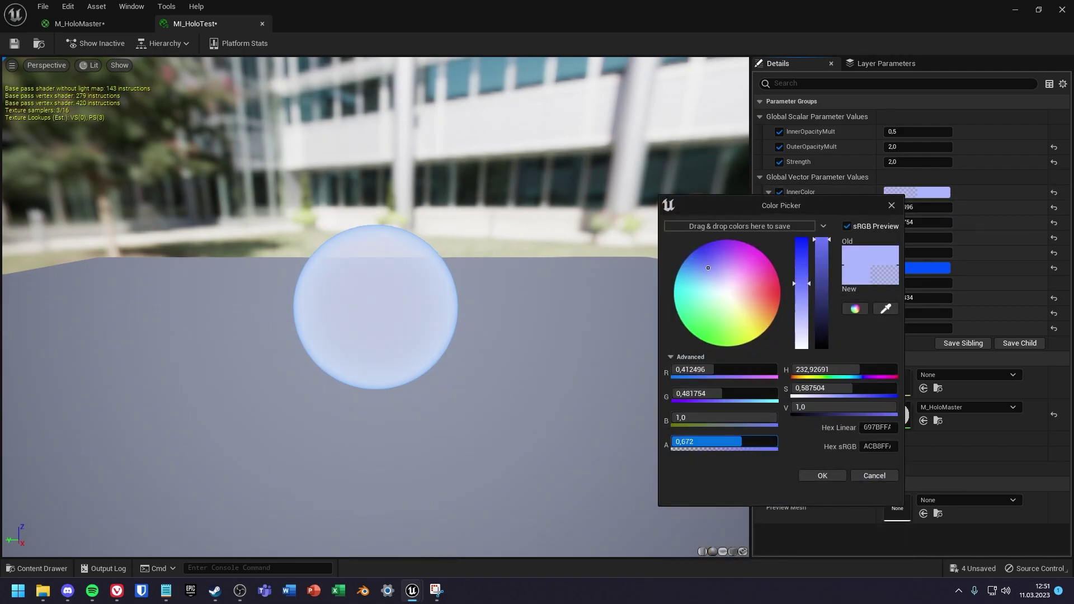
{"action": "left_click_drag", "start_coordinate": [741, 442], "coordinate": [693, 442]}
{"action": "left_click", "coordinate": [829, 475]}
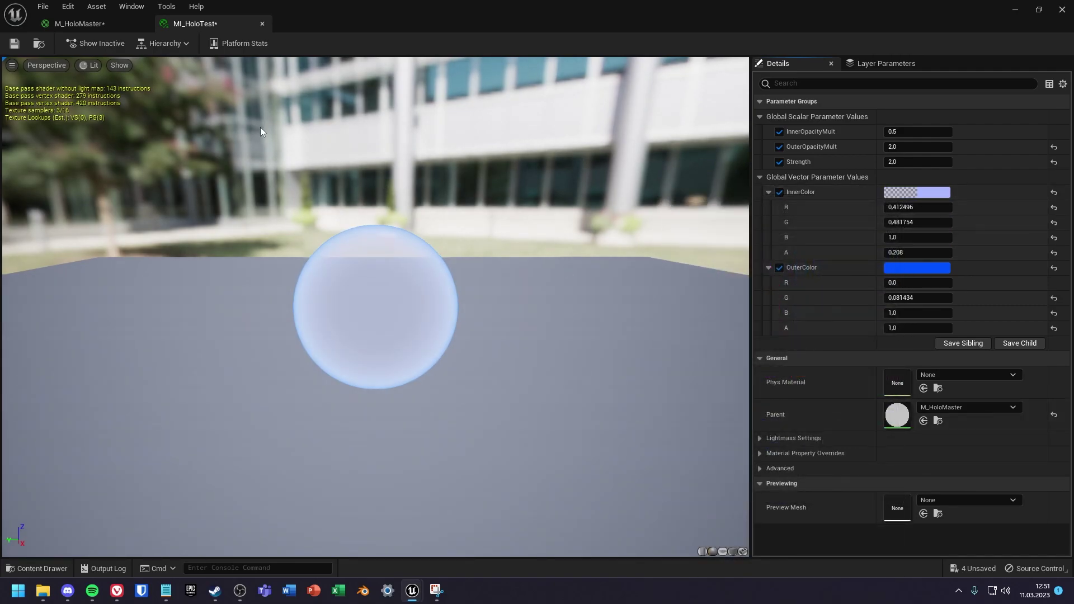
Return to the level and examine how the hologram material looks on the mannequin.
{"action": "left_click", "coordinate": [1015, 9]}
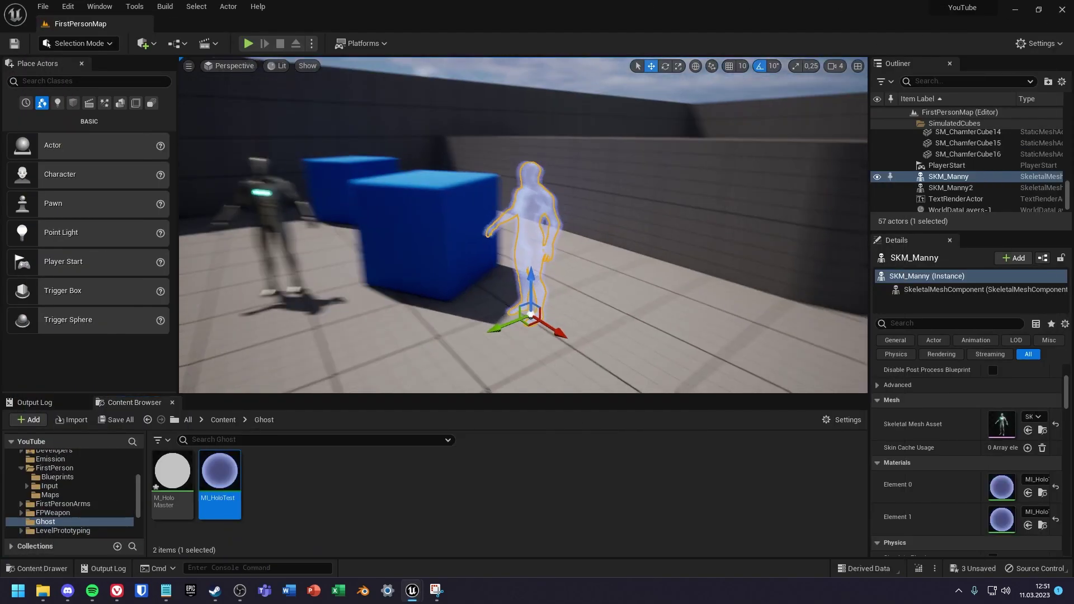
{"action": "key", "text": "f"}
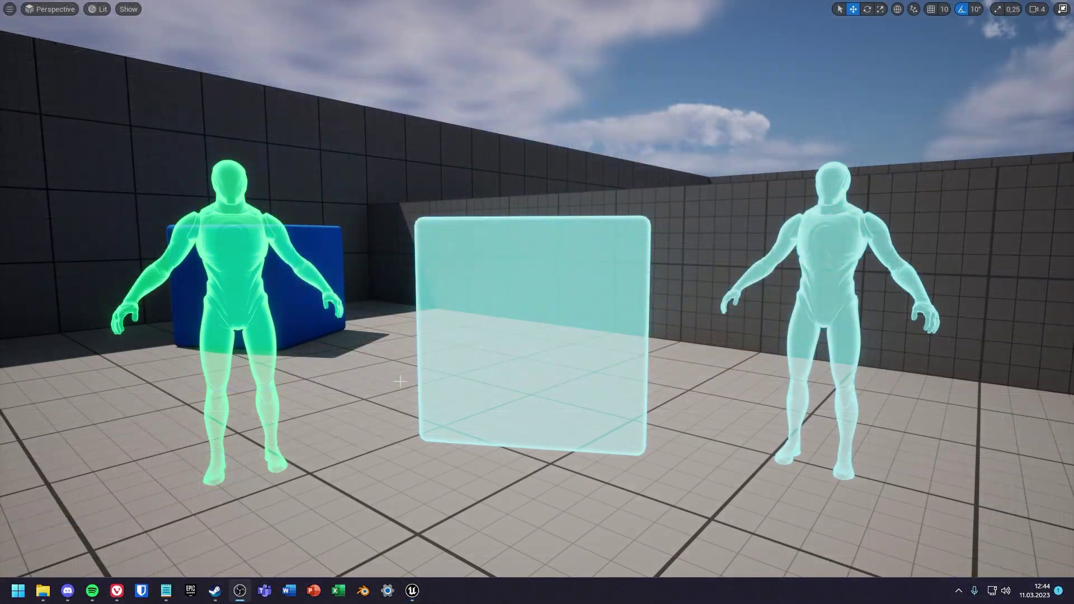
{"action": "right_click_drag", "start_coordinate": [563, 435], "coordinate": [565, 436]}
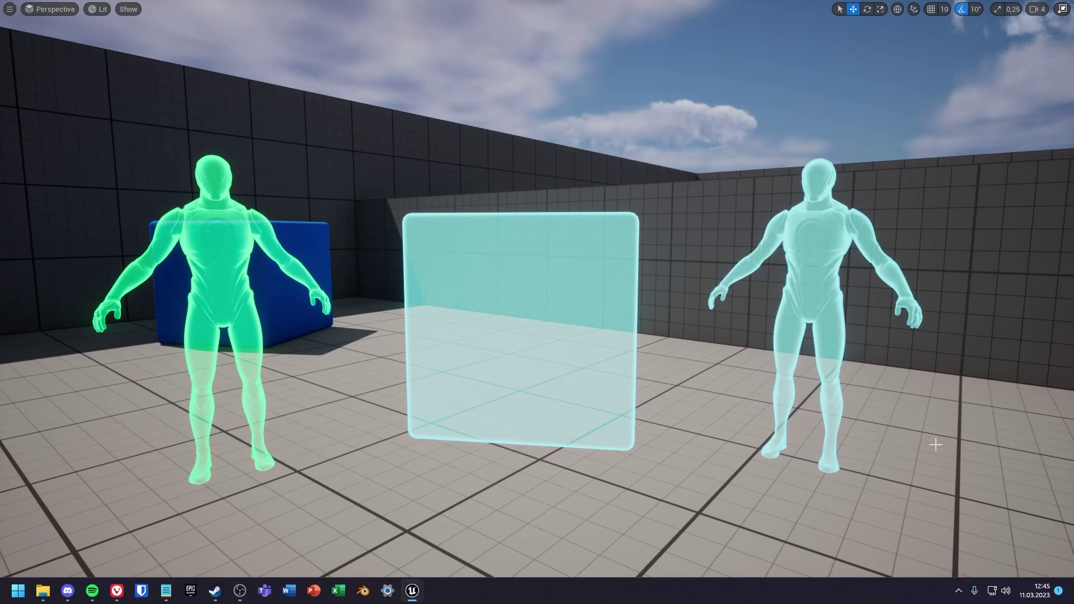